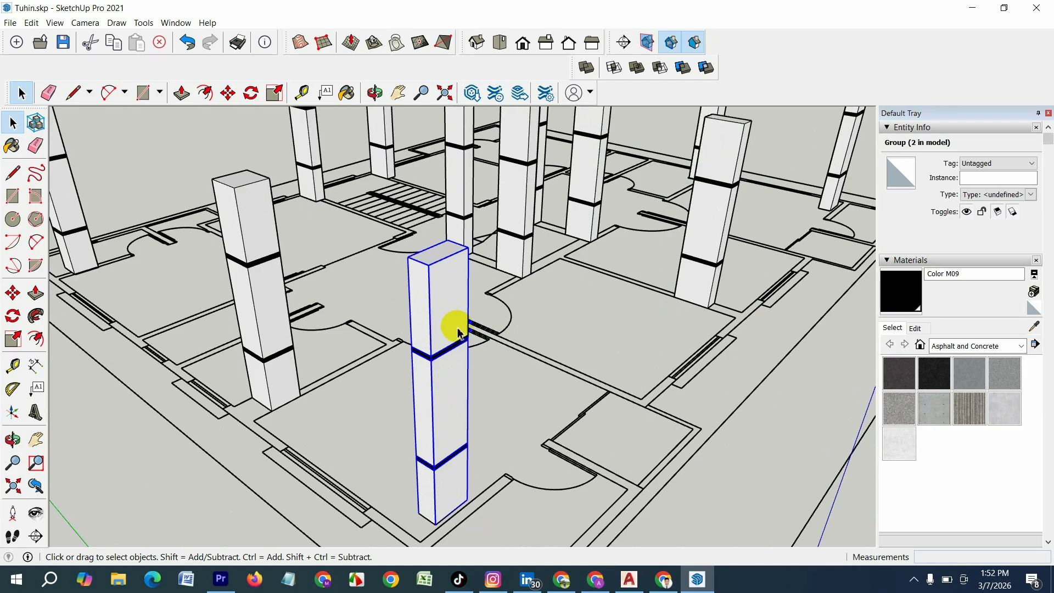
Step: Delete the grouped column at the near corner of the floor plan
{"action": "left_click", "coordinate": [513, 407]}
{"action": "left_click", "coordinate": [443, 393]}
{"action": "key", "text": "Delete"}
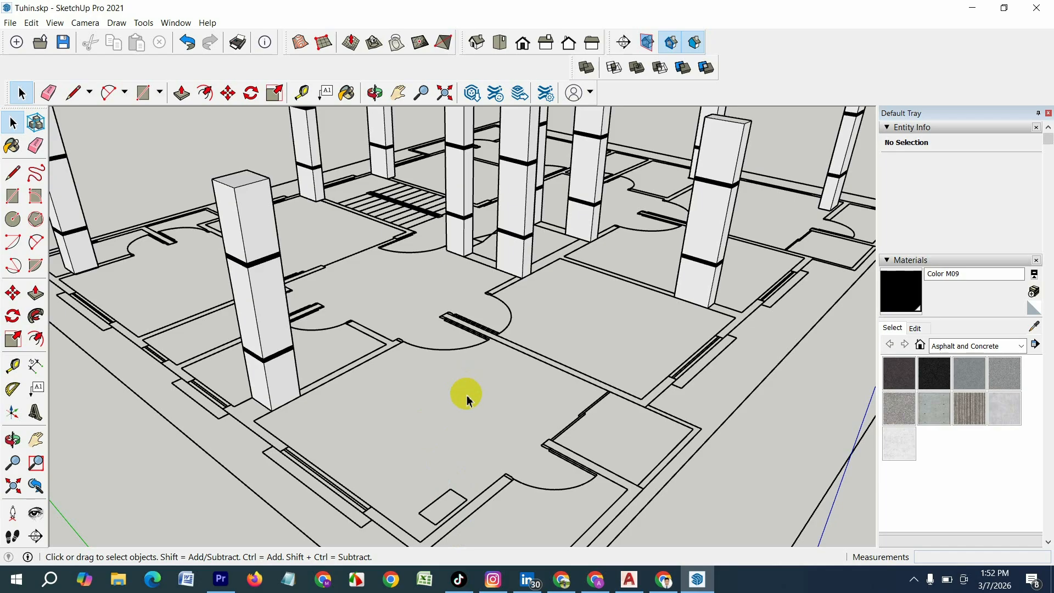
Step: Draw a 1' 8" by 10" rectangle over the corner column's footprint and extrude it upward as the lower column segment
{"action": "key", "text": "r"}
{"action": "left_click", "coordinate": [450, 488]}
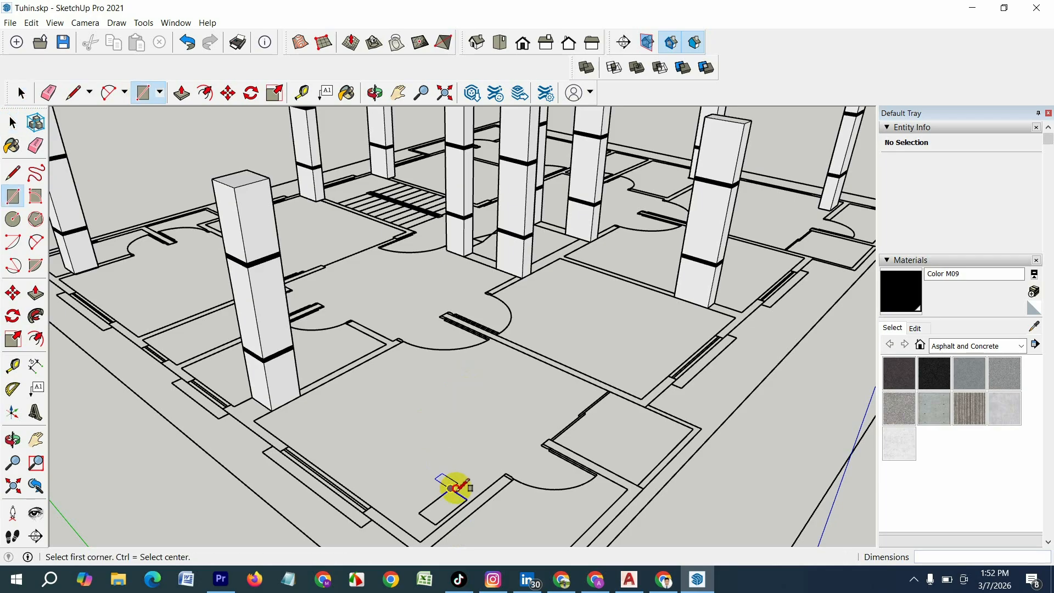
{"action": "left_click", "coordinate": [436, 523]}
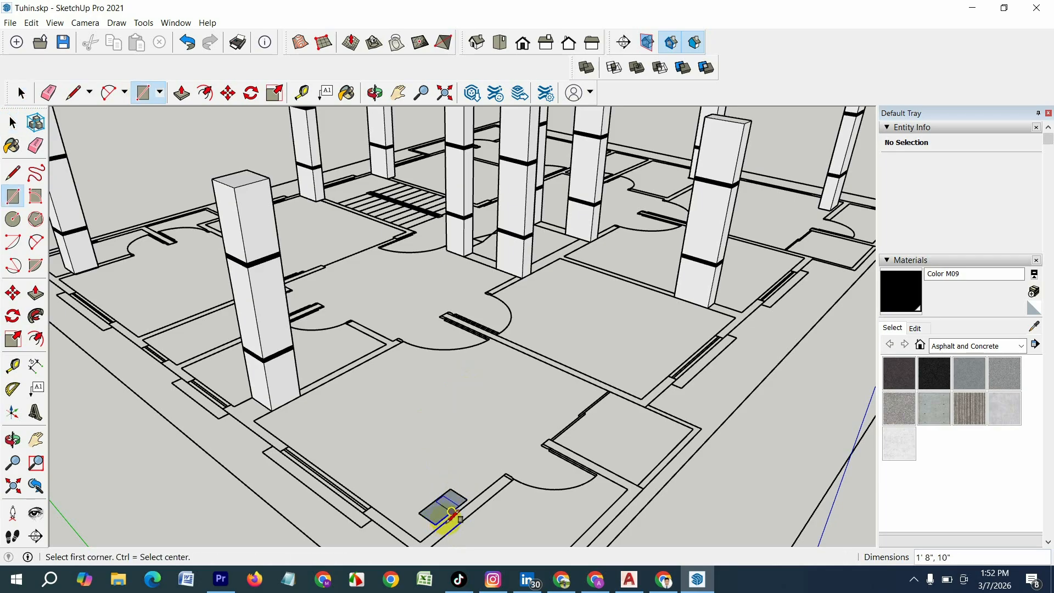
{"action": "key", "text": "p"}
{"action": "left_click", "coordinate": [447, 510]}
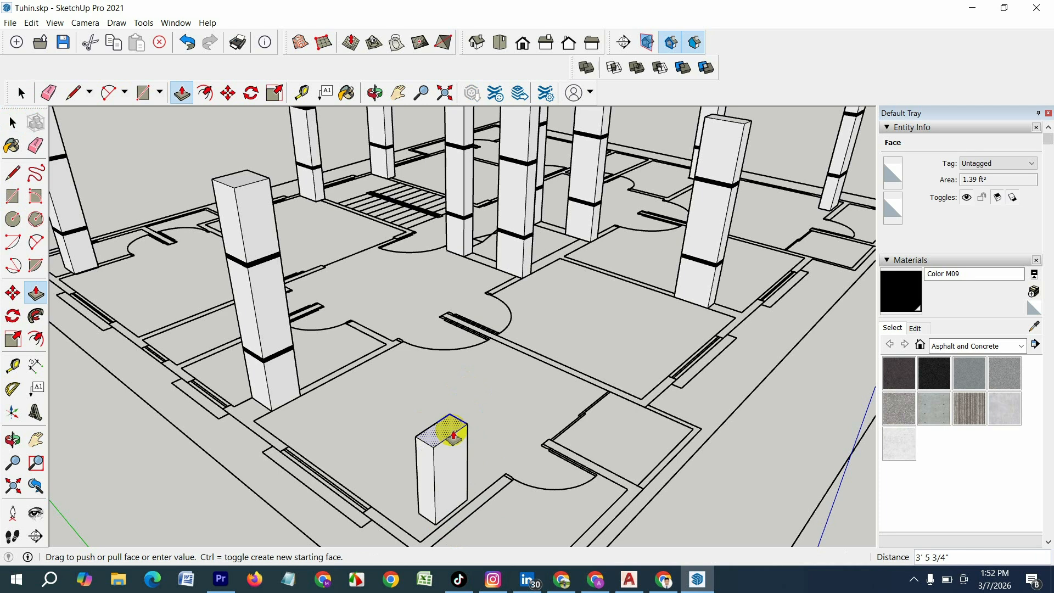
{"action": "key", "text": "Return"}
{"action": "key", "text": "space"}
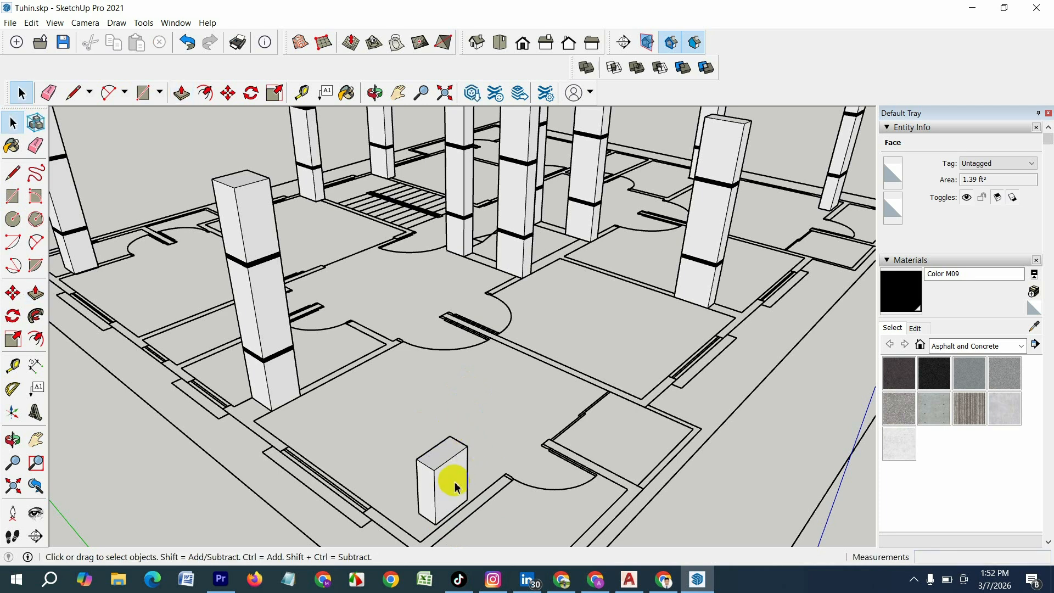
Step: Group all faces and edges of the lower column segment
{"action": "right_click", "coordinate": [455, 487]}
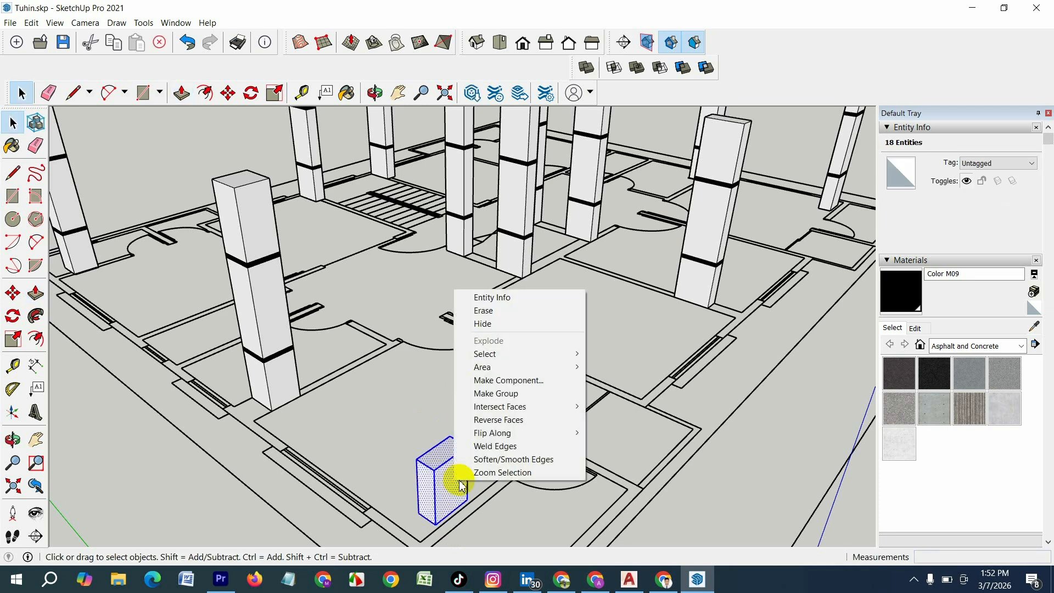
{"action": "left_click", "coordinate": [497, 395]}
{"action": "left_click", "coordinate": [481, 414]}
{"action": "scroll", "coordinate": [448, 487], "scroll_direction": "up", "scroll_amount": 3}
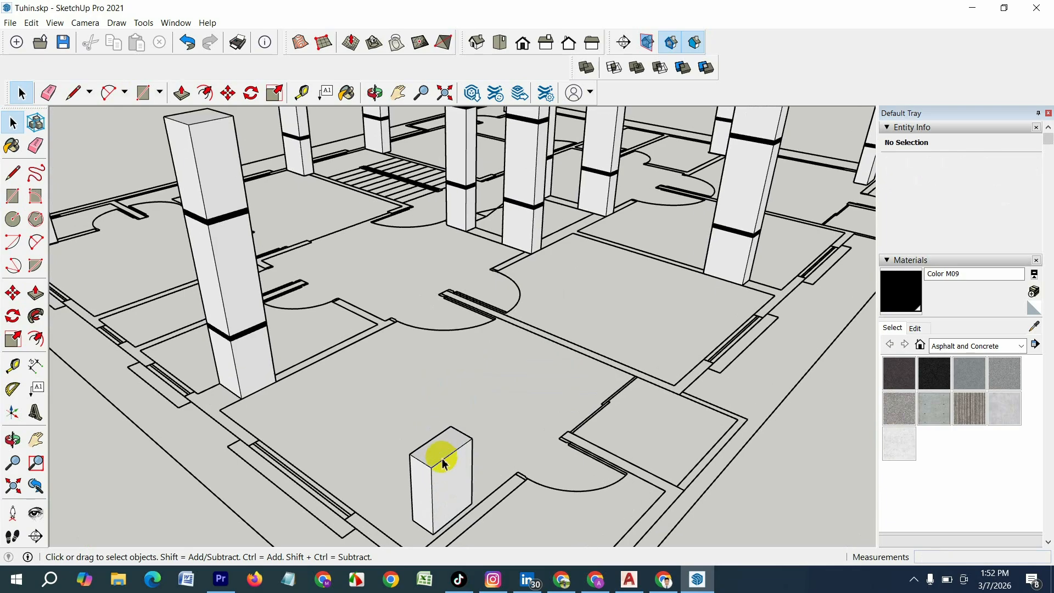
Step: Draw a 1' 8" by 10" rectangle on top of the lower column segment and extrude it 2"
{"action": "key", "text": "r"}
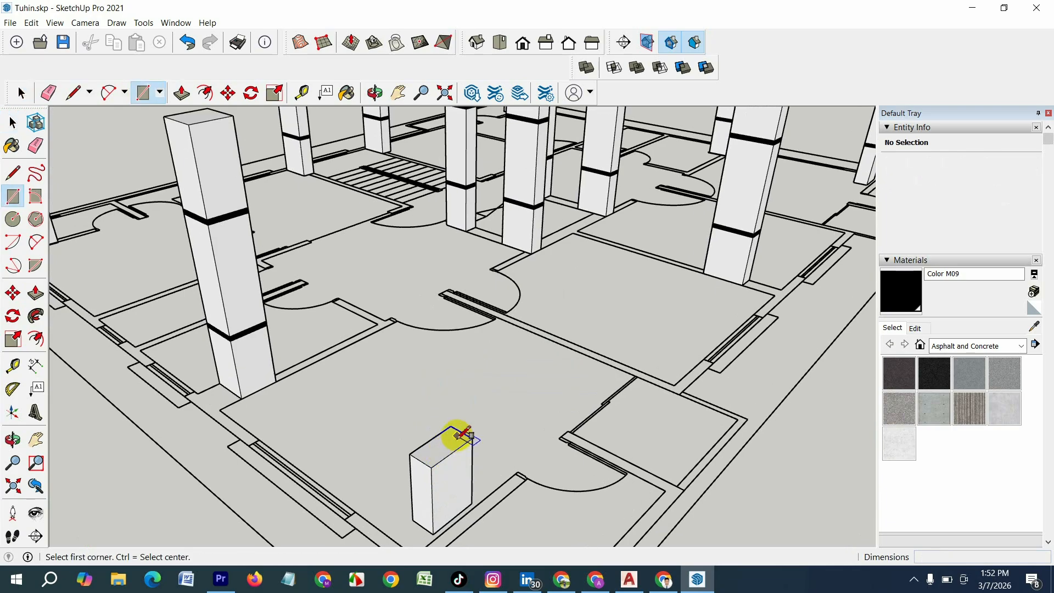
{"action": "left_click", "coordinate": [451, 425]}
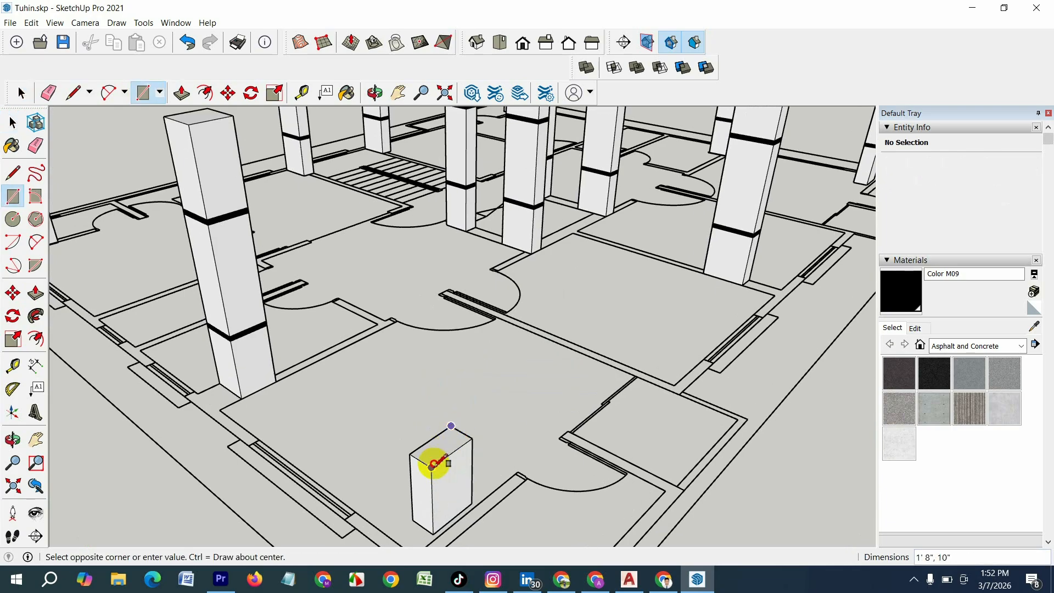
{"action": "left_click", "coordinate": [431, 466]}
{"action": "key", "text": "p"}
{"action": "left_click", "coordinate": [441, 452]}
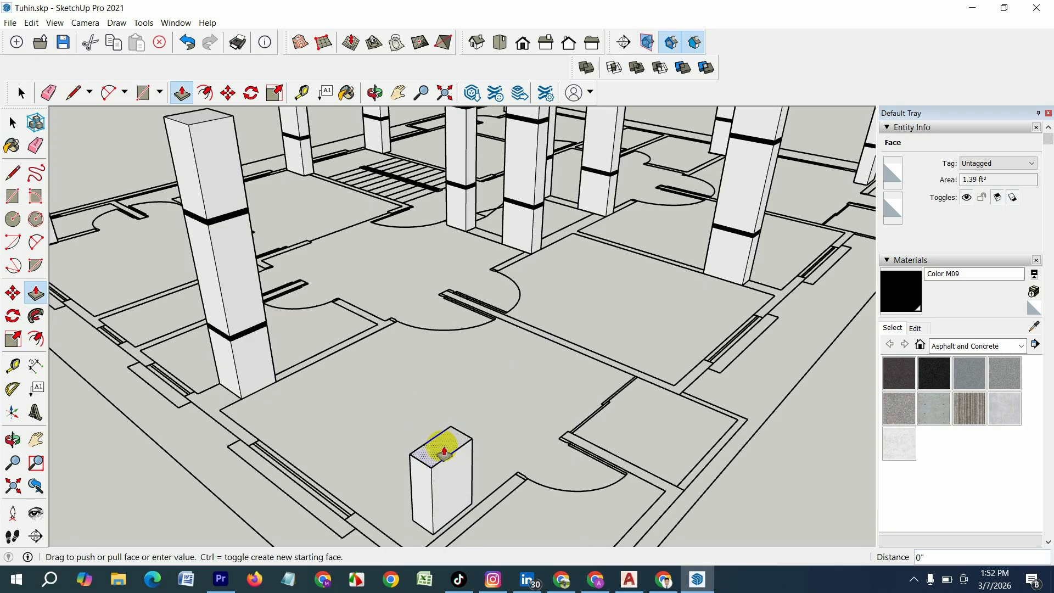
{"action": "type", "text": "2"}
{"action": "key", "text": "Return"}
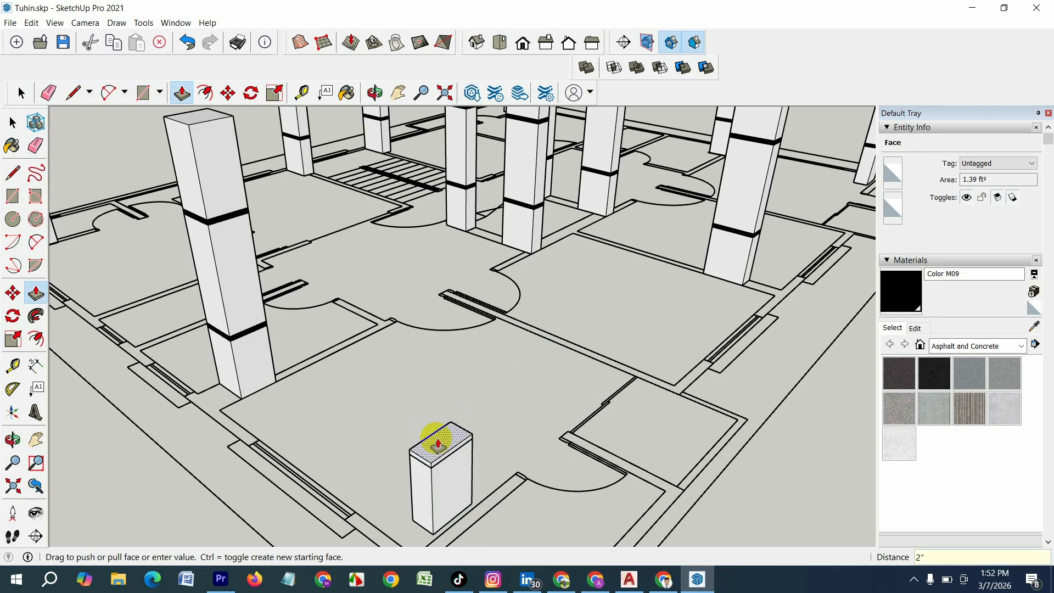
Step: Group the thin band on top of the column segment and paint it with the black Color M09 material
{"action": "key", "text": "space"}
{"action": "left_click", "coordinate": [437, 439]}
{"action": "triple_click", "coordinate": [440, 445]}
{"action": "right_click", "coordinate": [439, 444]}
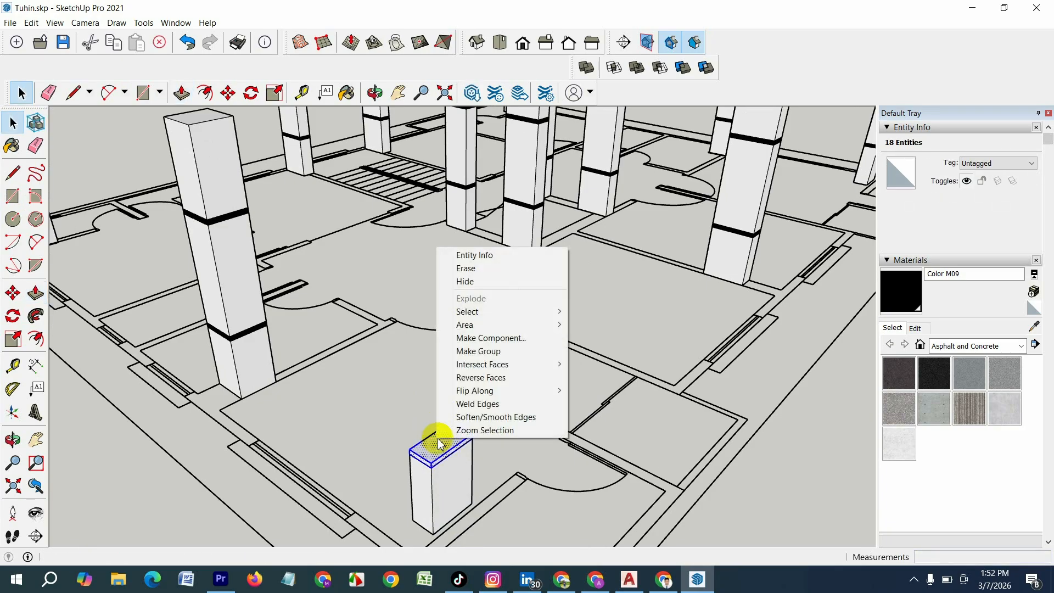
{"action": "left_click", "coordinate": [483, 349]}
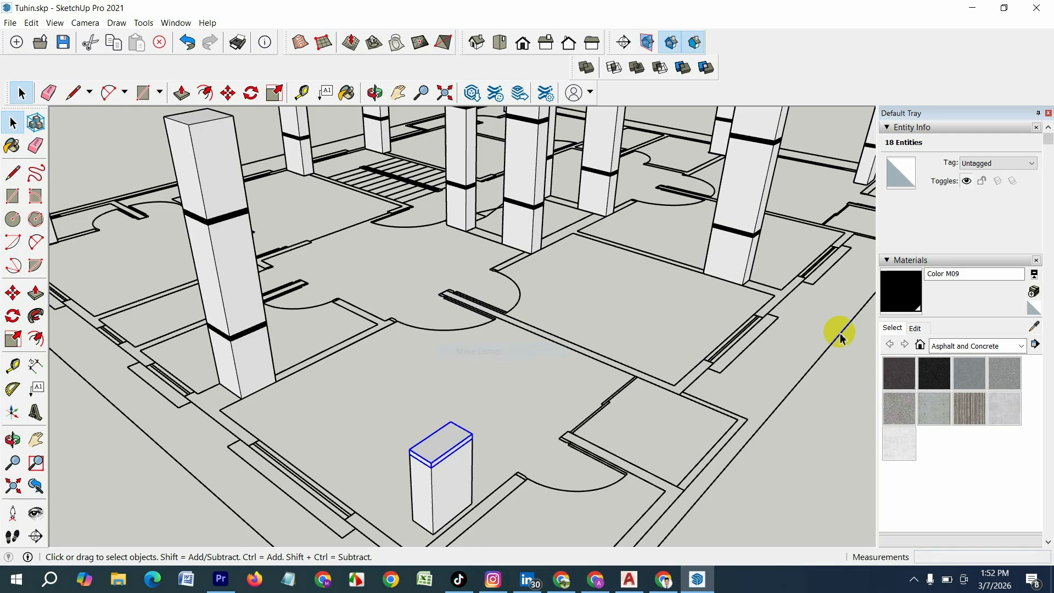
{"action": "left_click", "coordinate": [900, 290]}
{"action": "left_click", "coordinate": [442, 445]}
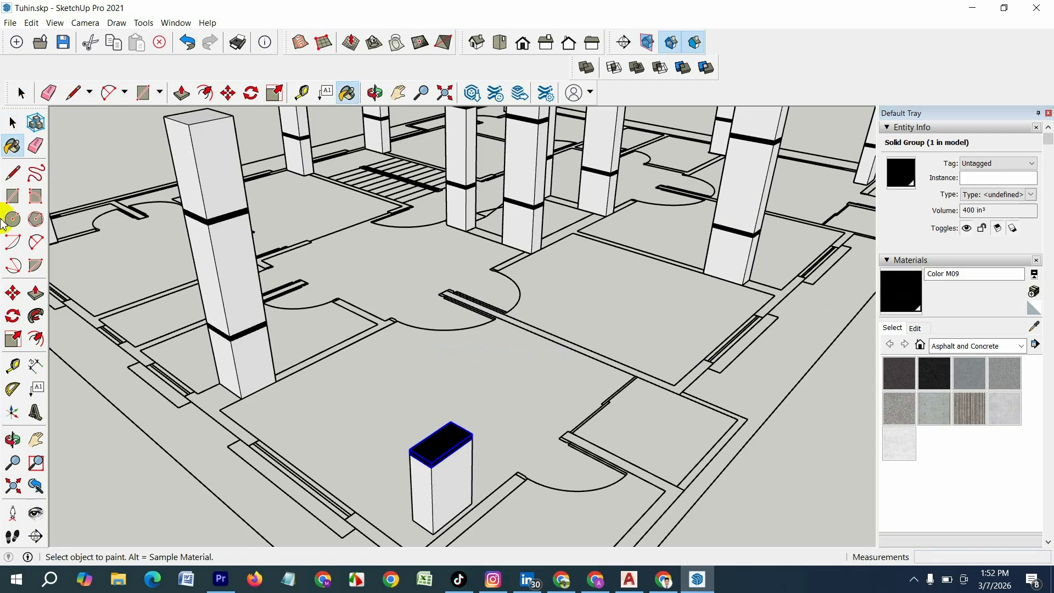
{"action": "left_click", "coordinate": [13, 122]}
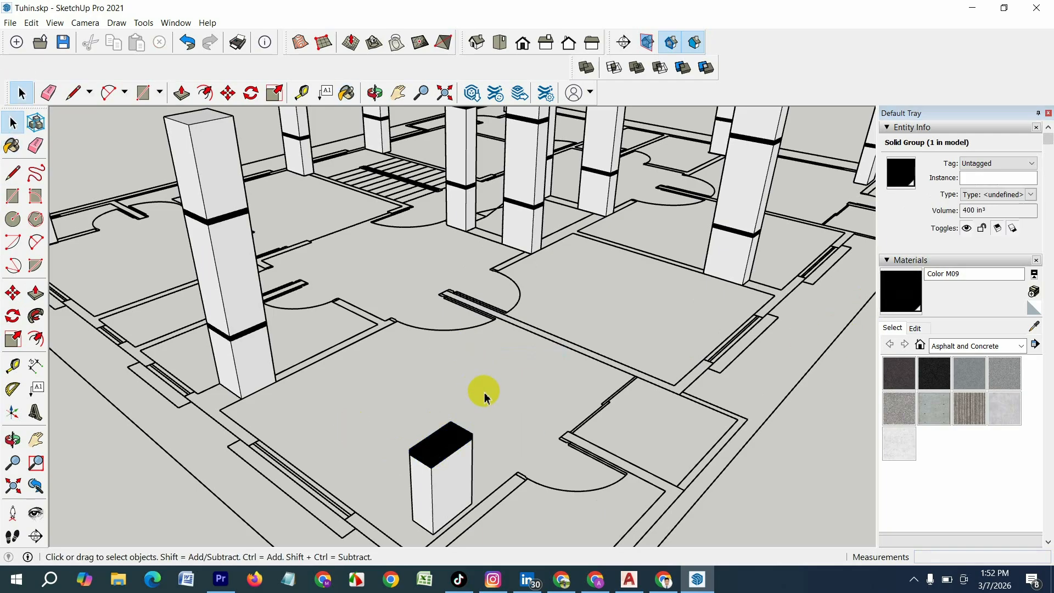
{"action": "left_click", "coordinate": [482, 393]}
Step: Draw a rectangle covering the top of the black band and extrude it 50" upward as the middle column segment
{"action": "key", "text": "r"}
{"action": "left_click", "coordinate": [450, 421]}
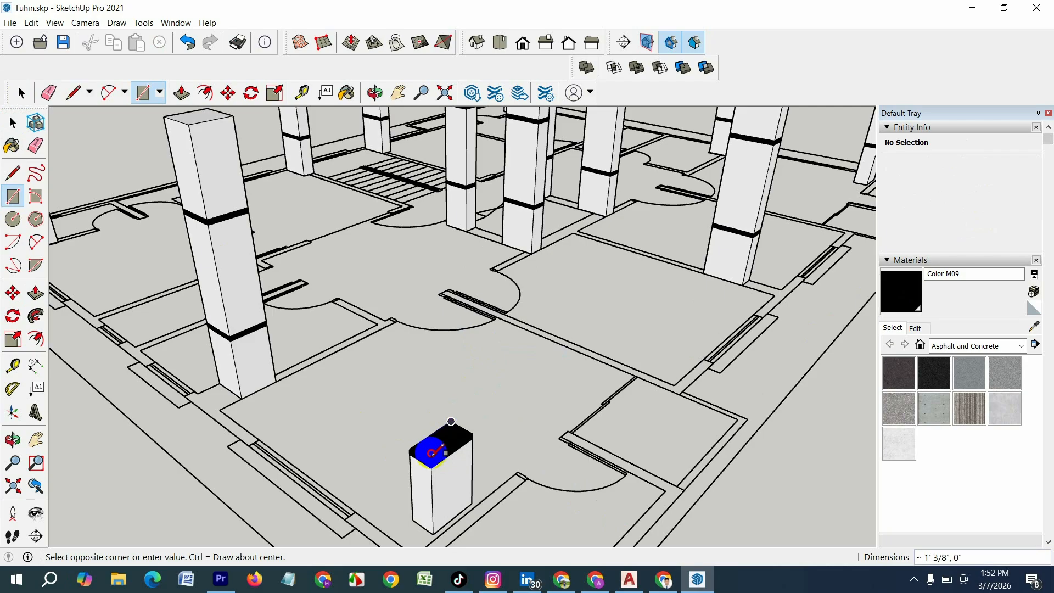
{"action": "left_click", "coordinate": [431, 463]}
{"action": "key", "text": "p"}
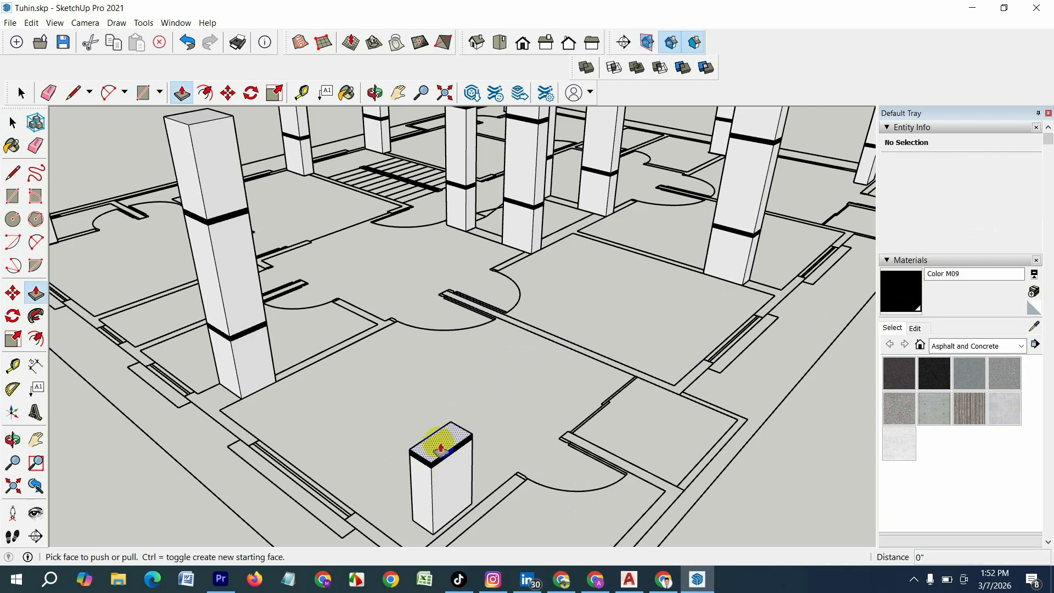
{"action": "left_click", "coordinate": [438, 444]}
{"action": "key", "text": "ctrl+z"}
{"action": "scroll", "coordinate": [422, 431], "scroll_direction": "up", "scroll_amount": 2}
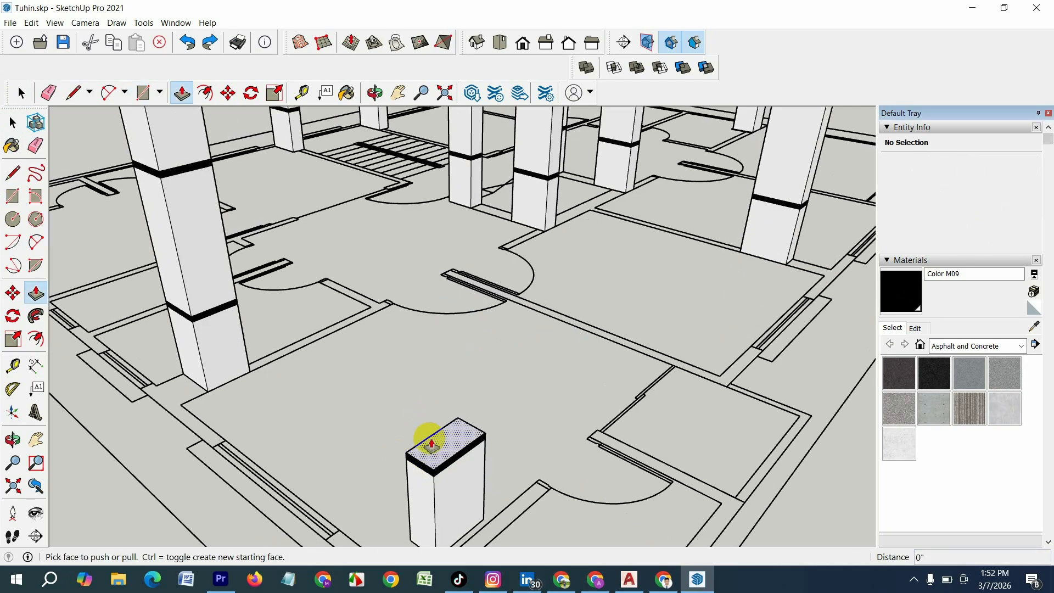
{"action": "left_click", "coordinate": [441, 442]}
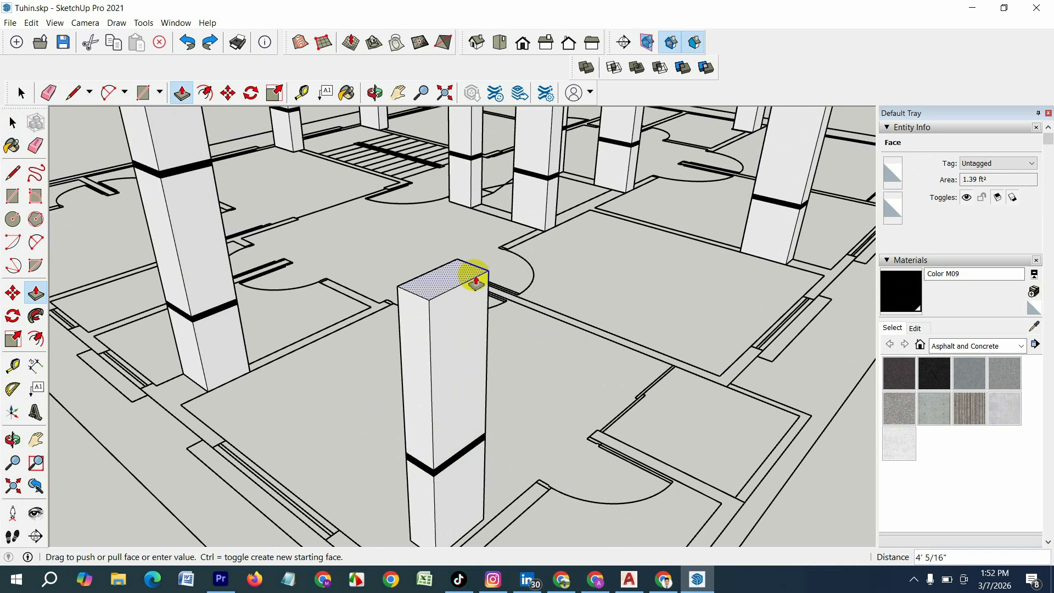
{"action": "type", "text": "50"}
{"action": "key", "text": "Return"}
{"action": "scroll", "coordinate": [427, 376], "scroll_direction": "down", "scroll_amount": 1}
{"action": "key", "text": "space"}
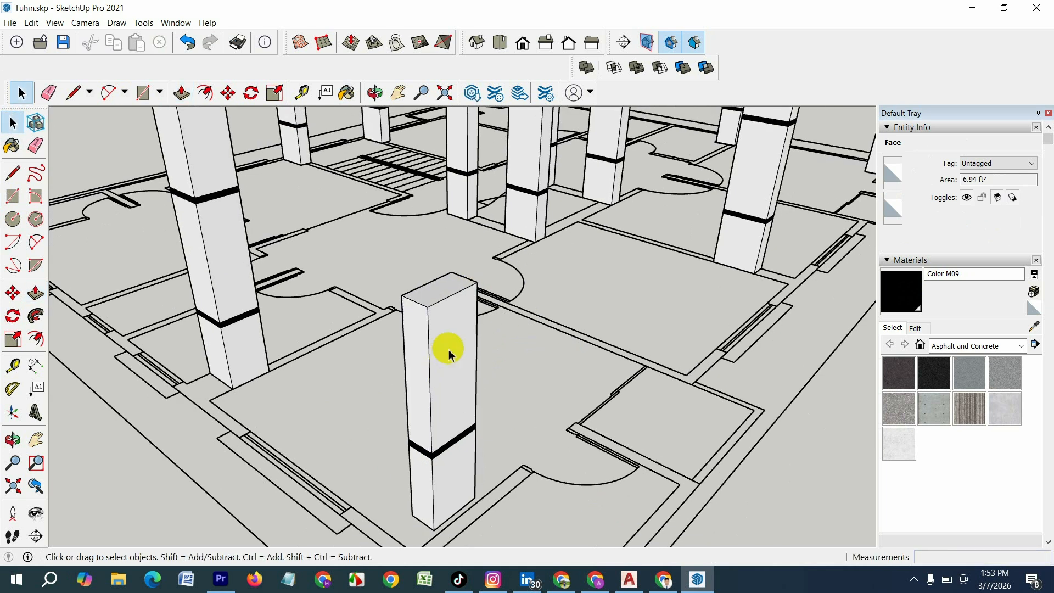
Step: Group all faces and edges of the middle column segment
{"action": "double_click", "coordinate": [449, 349]}
{"action": "triple_click", "coordinate": [448, 349]}
{"action": "right_click", "coordinate": [449, 349]}
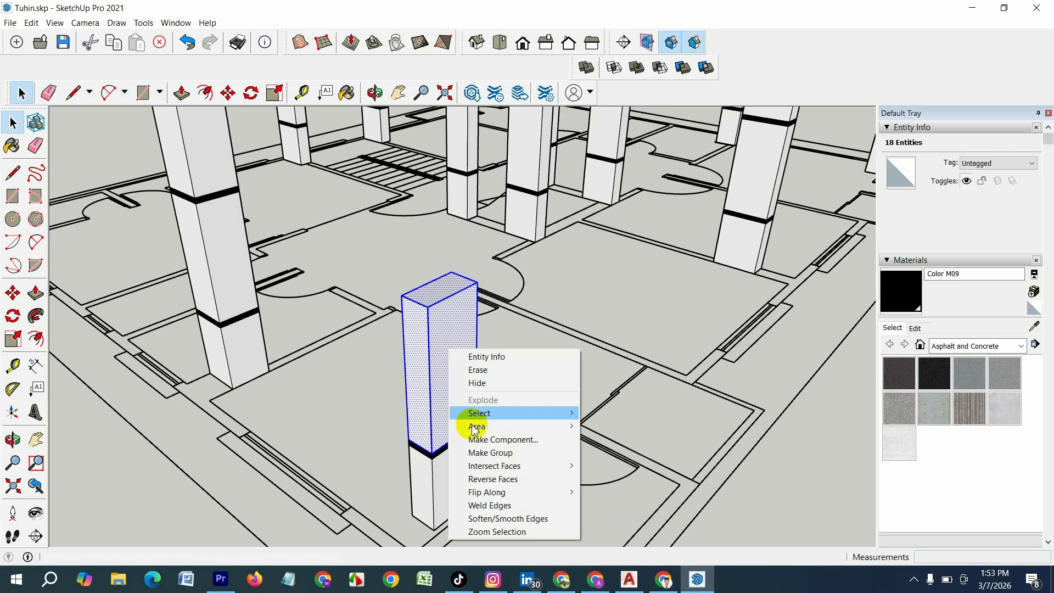
{"action": "left_click", "coordinate": [508, 454]}
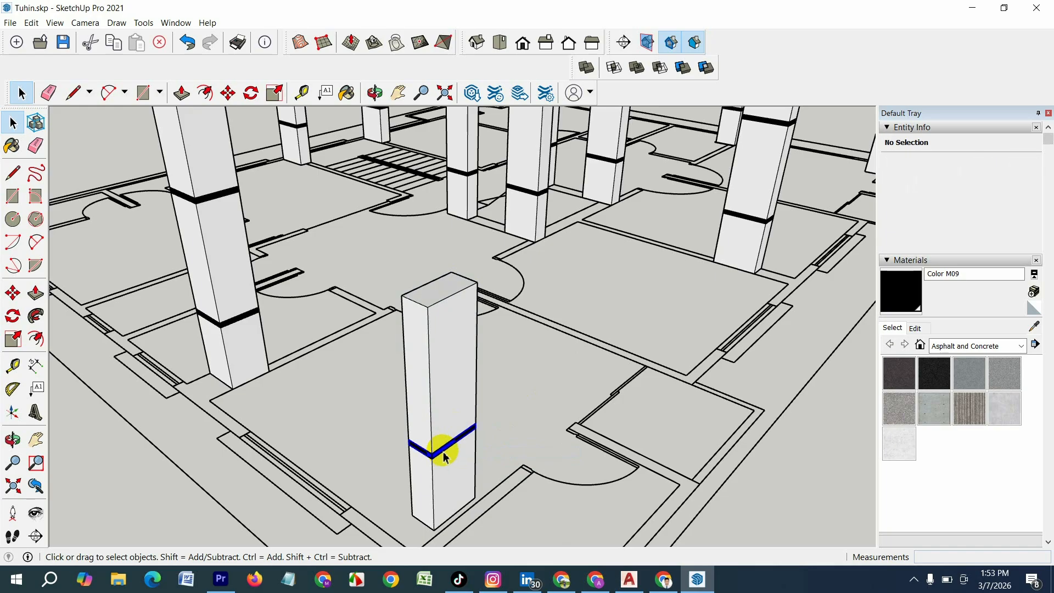
Step: Copy the black band 4' 4" straight up onto the top of the middle column segment
{"action": "left_click", "coordinate": [462, 457]}
{"action": "key", "text": "m"}
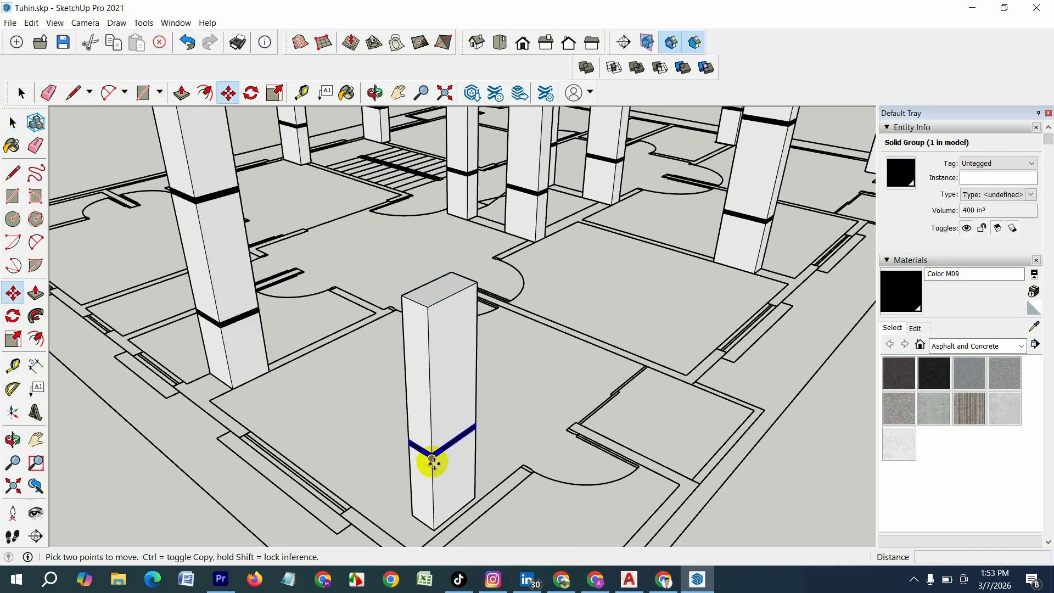
{"action": "left_click", "coordinate": [433, 463]}
{"action": "key", "text": "ctrl"}
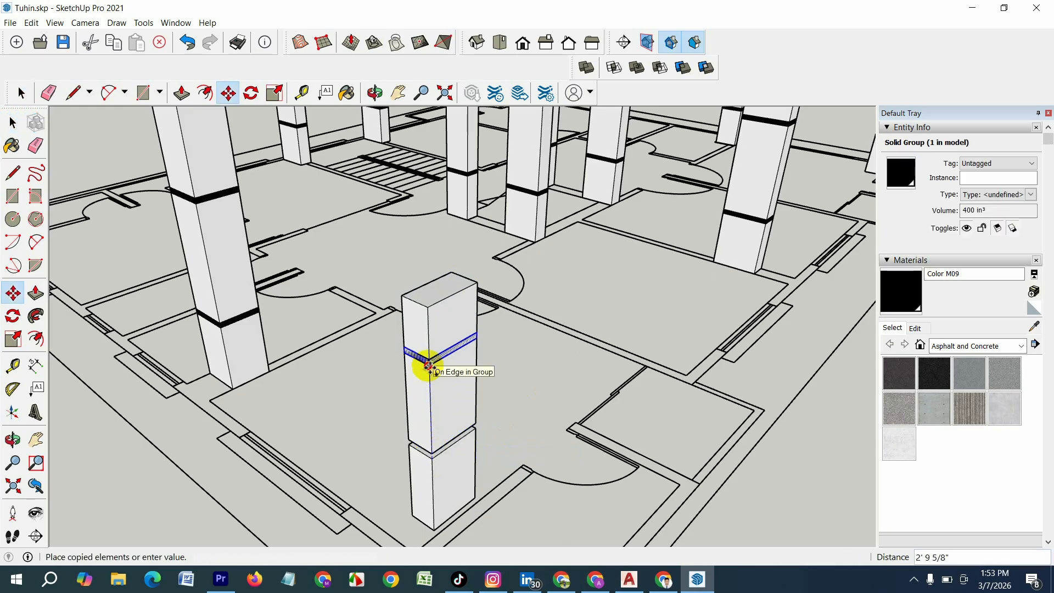
{"action": "left_click", "coordinate": [435, 309]}
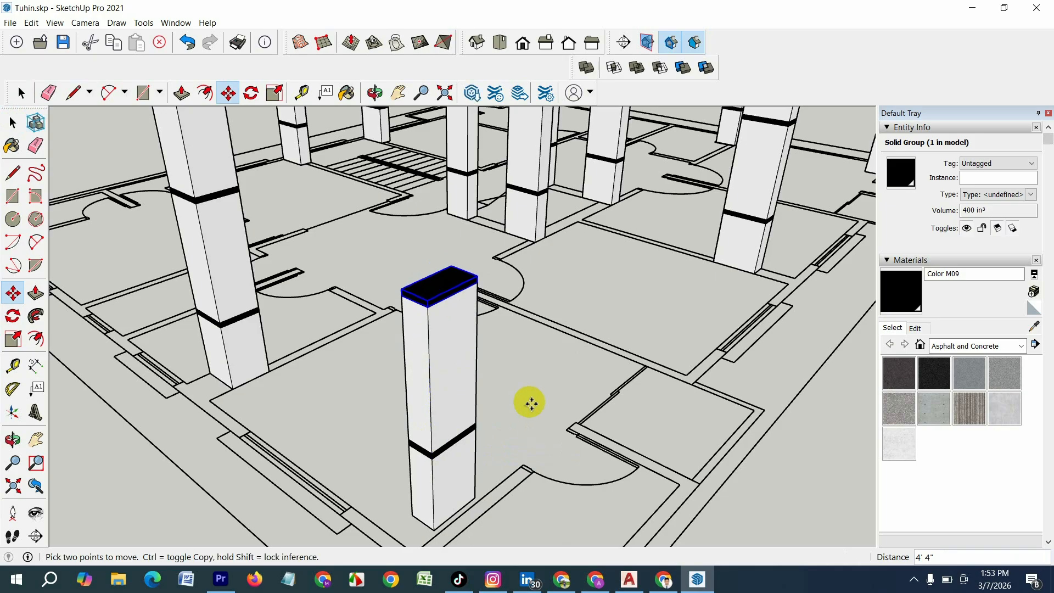
{"action": "left_click", "coordinate": [12, 124]}
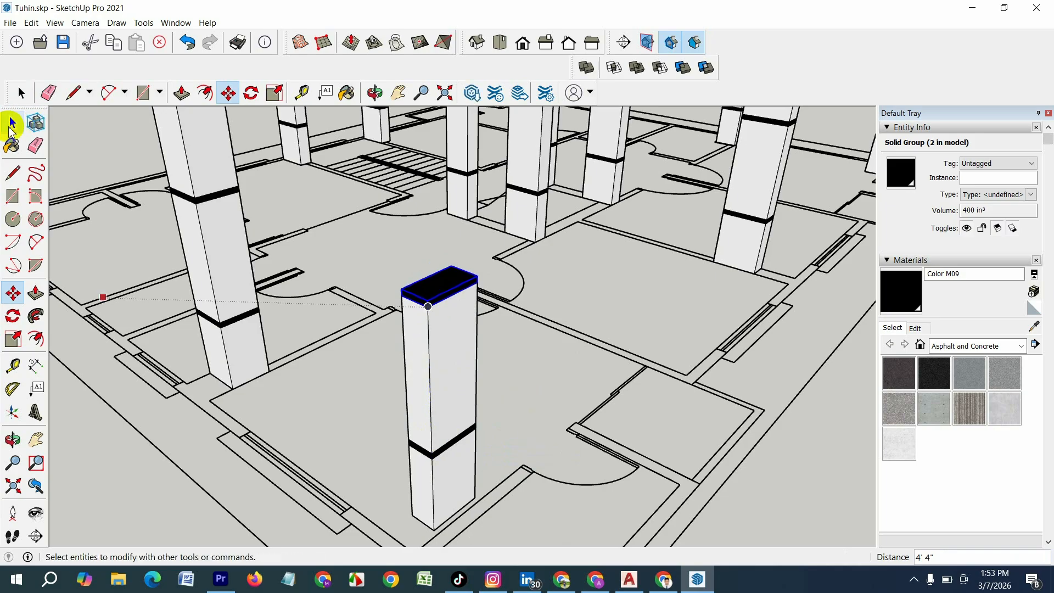
{"action": "left_click", "coordinate": [519, 359]}
Step: Draw a 1' 8" by 10" rectangle on top of the upper black band and extrude it upward as the top column segment
{"action": "scroll", "coordinate": [508, 469], "scroll_direction": "down", "scroll_amount": 2}
{"action": "scroll", "coordinate": [473, 279], "scroll_direction": "up", "scroll_amount": 4}
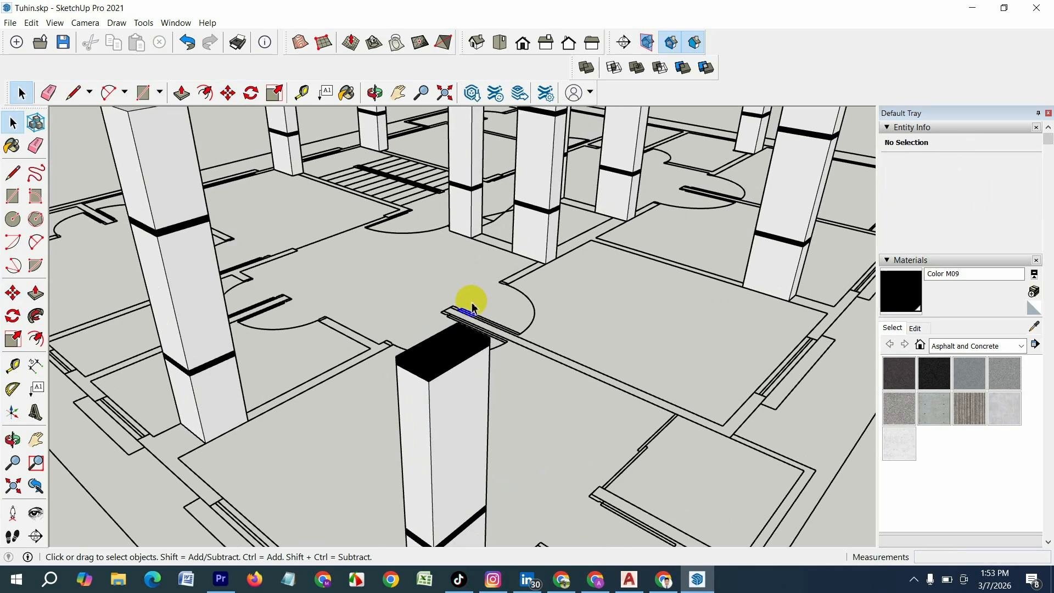
{"action": "key", "text": "r"}
{"action": "left_click", "coordinate": [457, 323]}
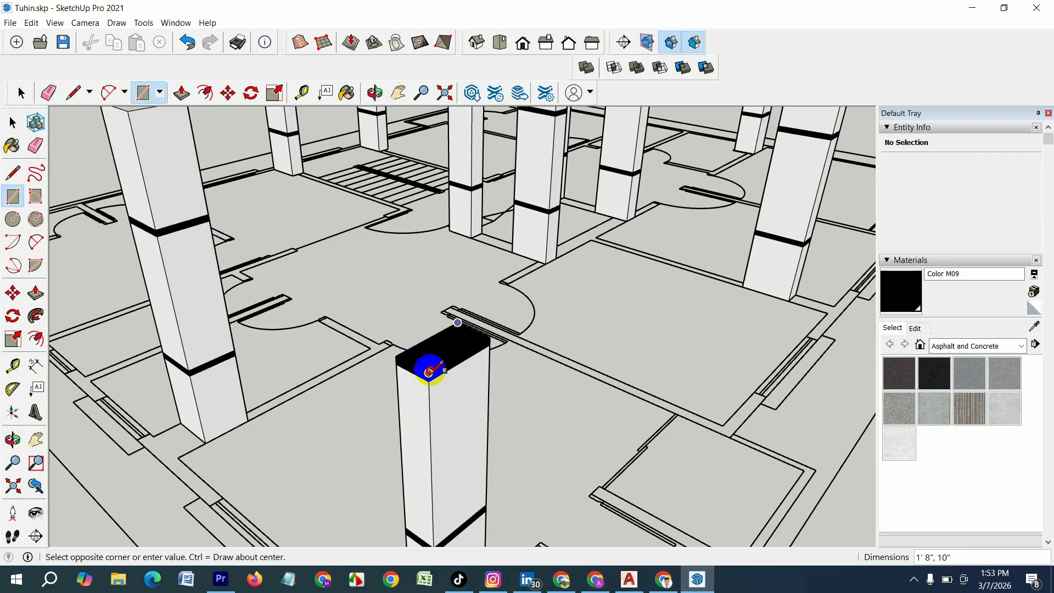
{"action": "left_click", "coordinate": [429, 373]}
{"action": "key", "text": "p"}
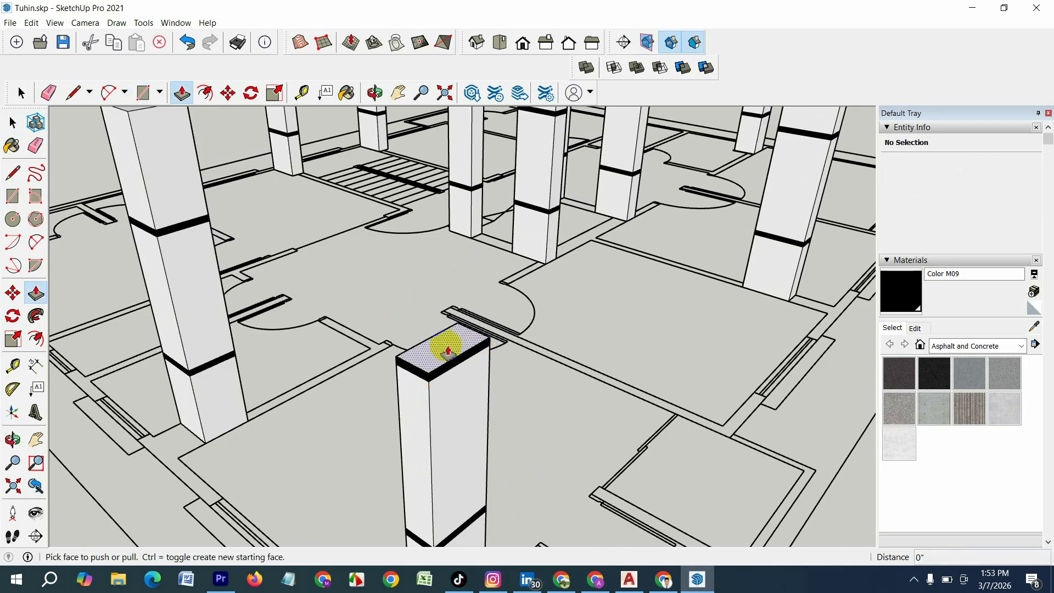
{"action": "left_click", "coordinate": [443, 349]}
{"action": "key", "text": "ctrl+z"}
{"action": "scroll", "coordinate": [440, 340], "scroll_direction": "up", "scroll_amount": 2}
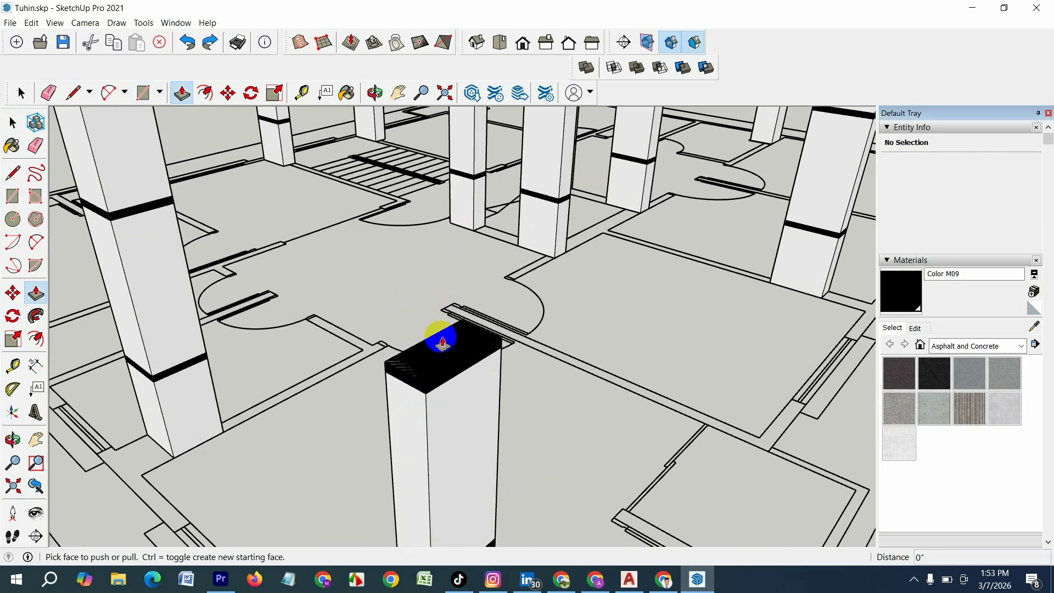
{"action": "left_click", "coordinate": [439, 355]}
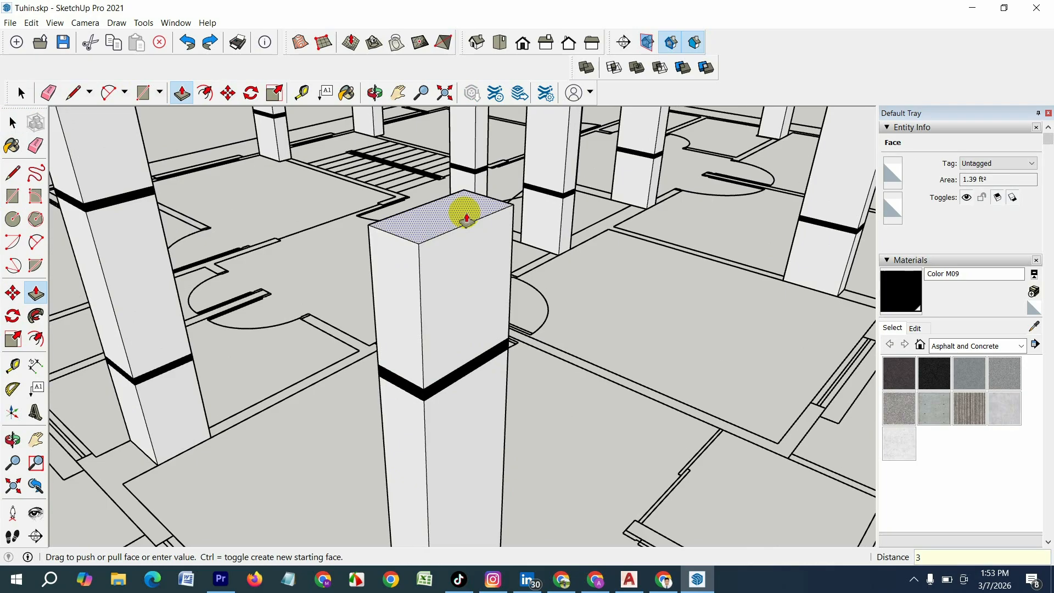
{"action": "key", "text": "Return"}
{"action": "key", "text": "space"}
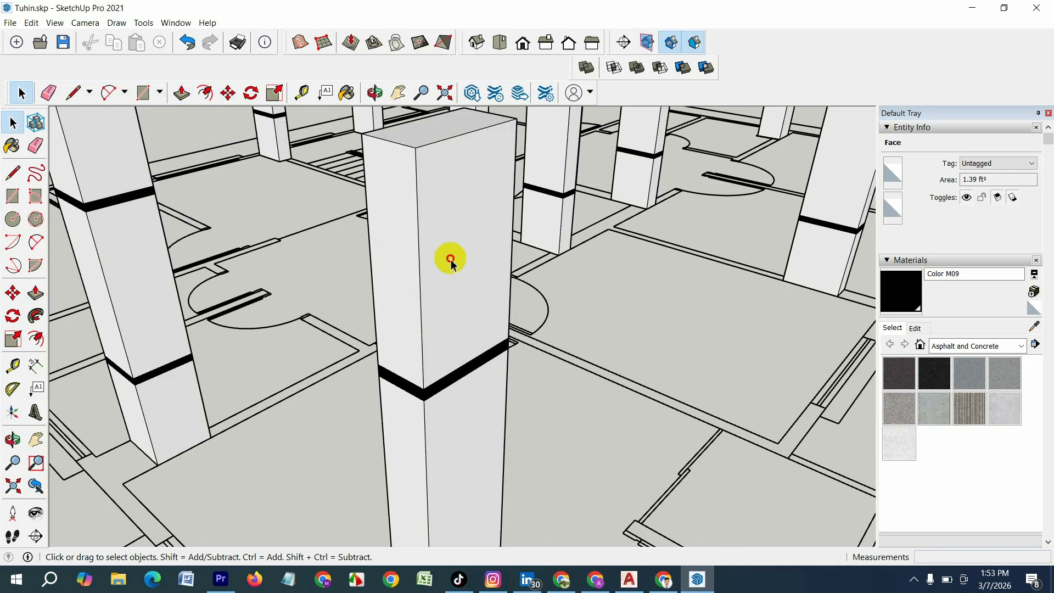
Step: Group all faces and edges of the top column segment
{"action": "right_click", "coordinate": [450, 260]}
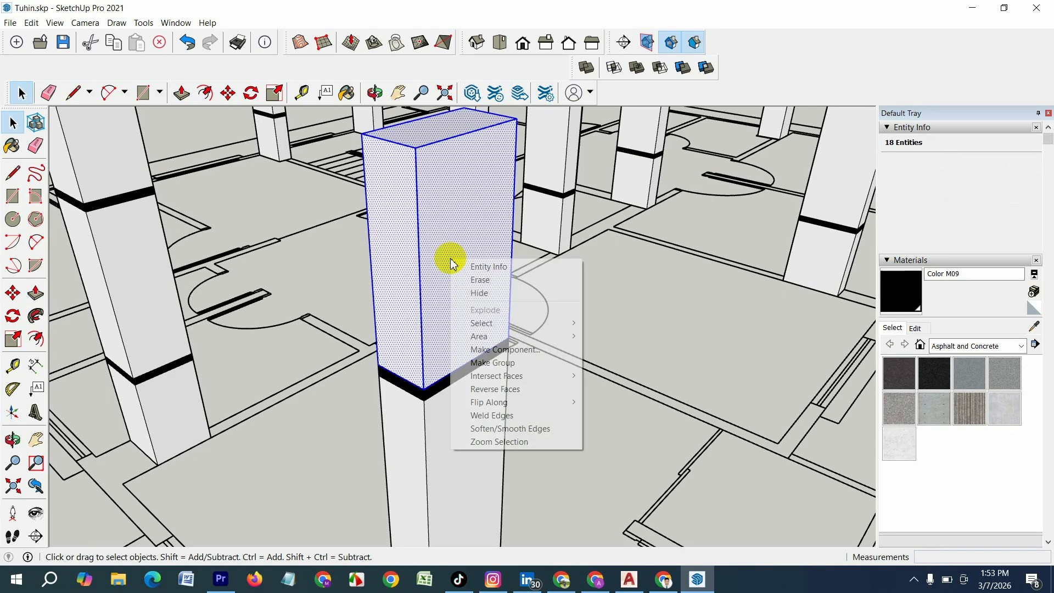
{"action": "left_click", "coordinate": [501, 363]}
{"action": "scroll", "coordinate": [412, 348], "scroll_direction": "down", "scroll_amount": 5}
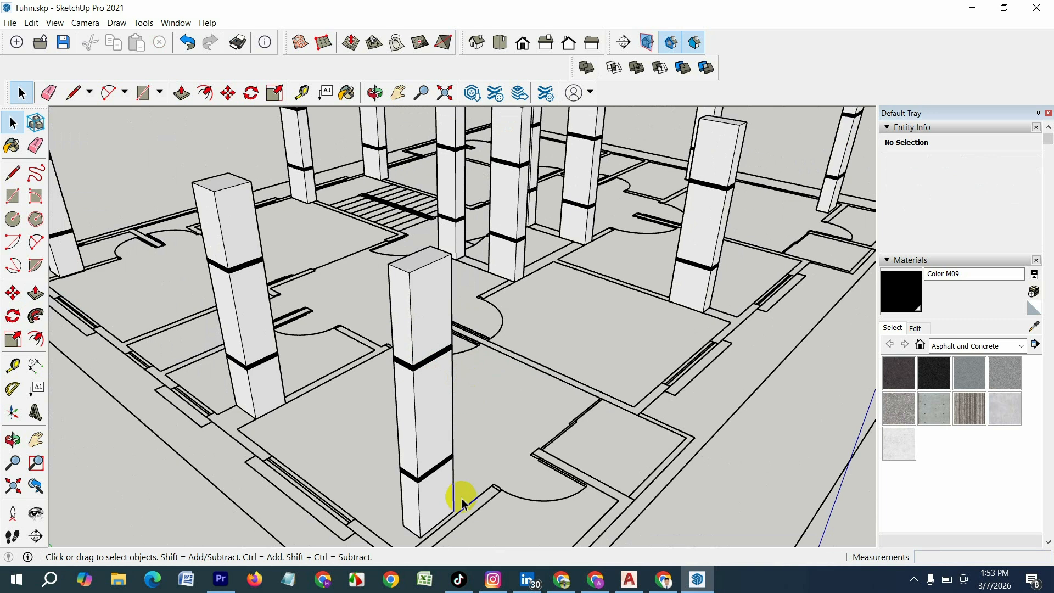
Step: Inspect the separate segments and black bands of the rebuilt corner column and the neighbouring column
{"action": "scroll", "coordinate": [444, 535], "scroll_direction": "up", "scroll_amount": 2}
{"action": "left_click", "coordinate": [430, 419]}
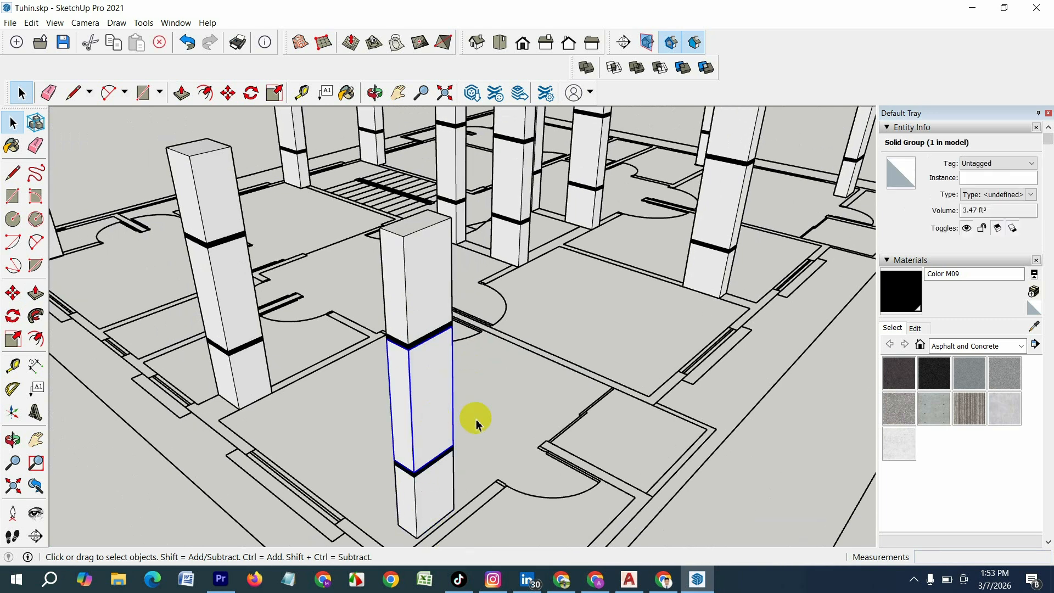
{"action": "left_click", "coordinate": [439, 286]}
{"action": "left_click", "coordinate": [424, 337]}
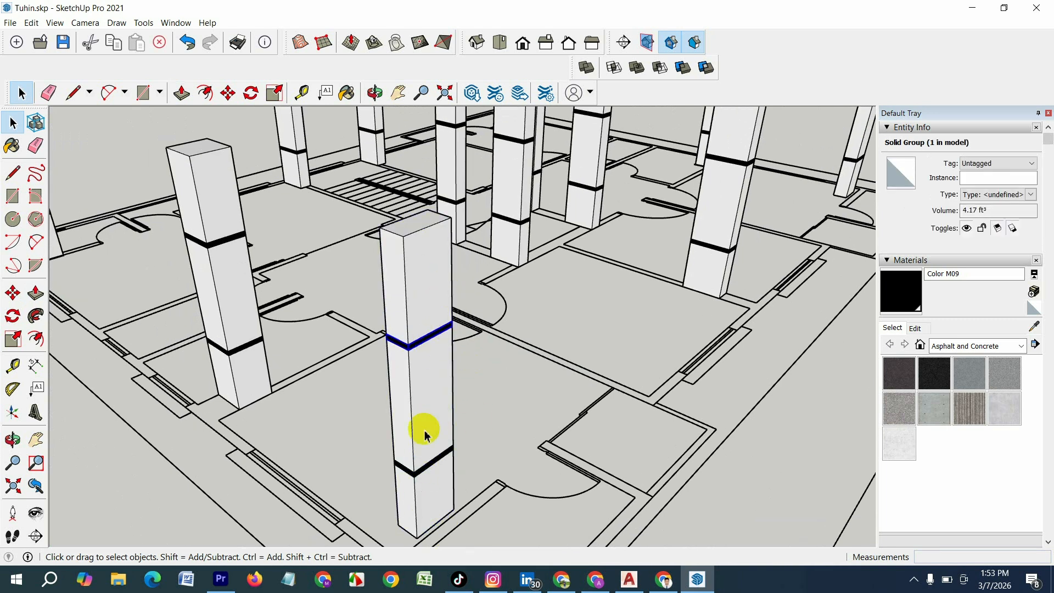
{"action": "left_click", "coordinate": [505, 410]}
{"action": "scroll", "coordinate": [538, 400], "scroll_direction": "down", "scroll_amount": 5}
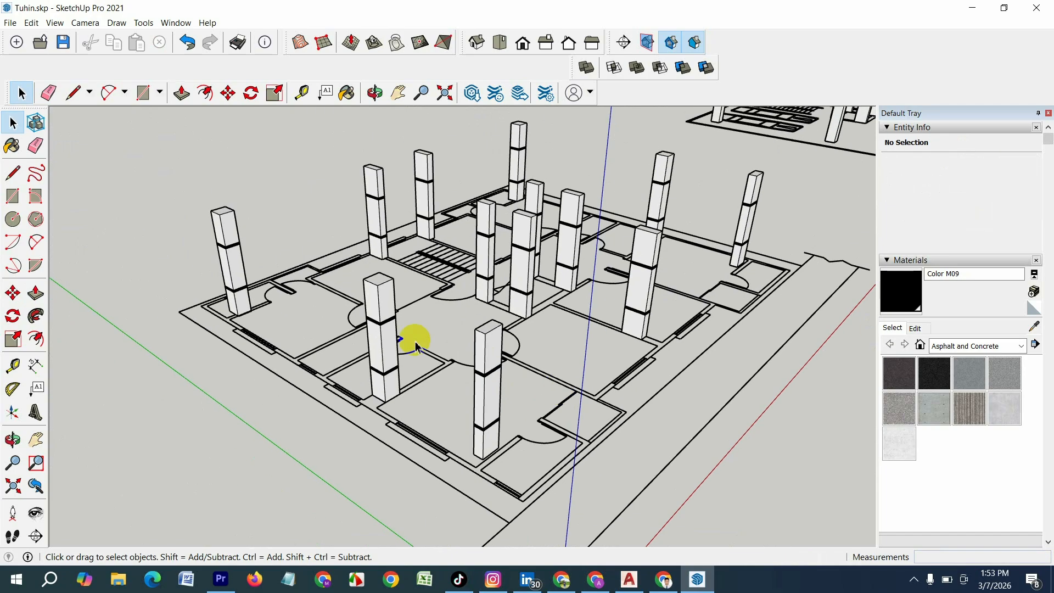
{"action": "scroll", "coordinate": [427, 341], "scroll_direction": "up", "scroll_amount": 5}
{"action": "left_click", "coordinate": [392, 372]}
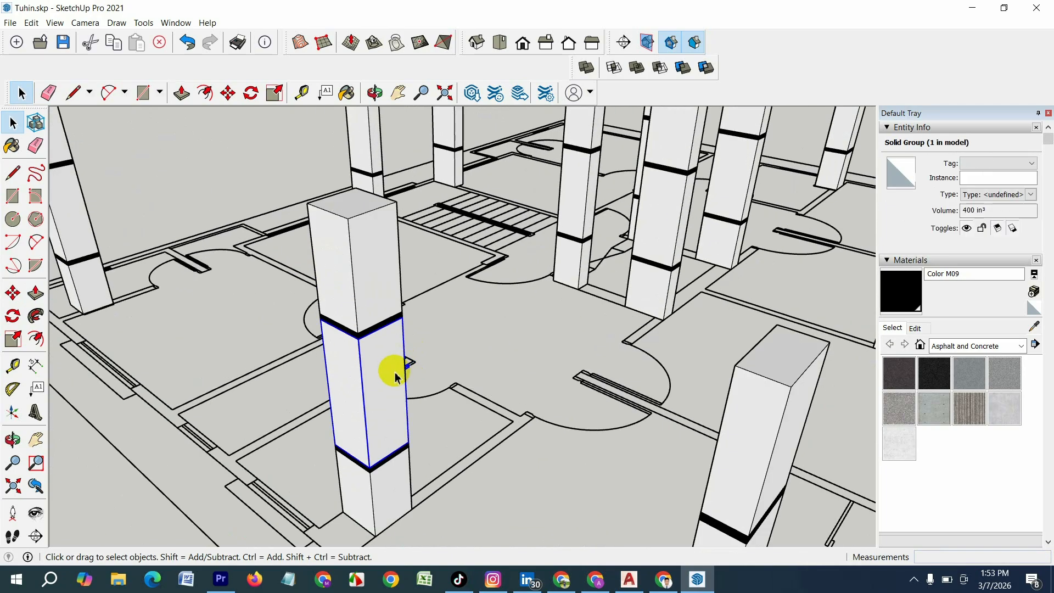
{"action": "scroll", "coordinate": [243, 418], "scroll_direction": "down", "scroll_amount": 5}
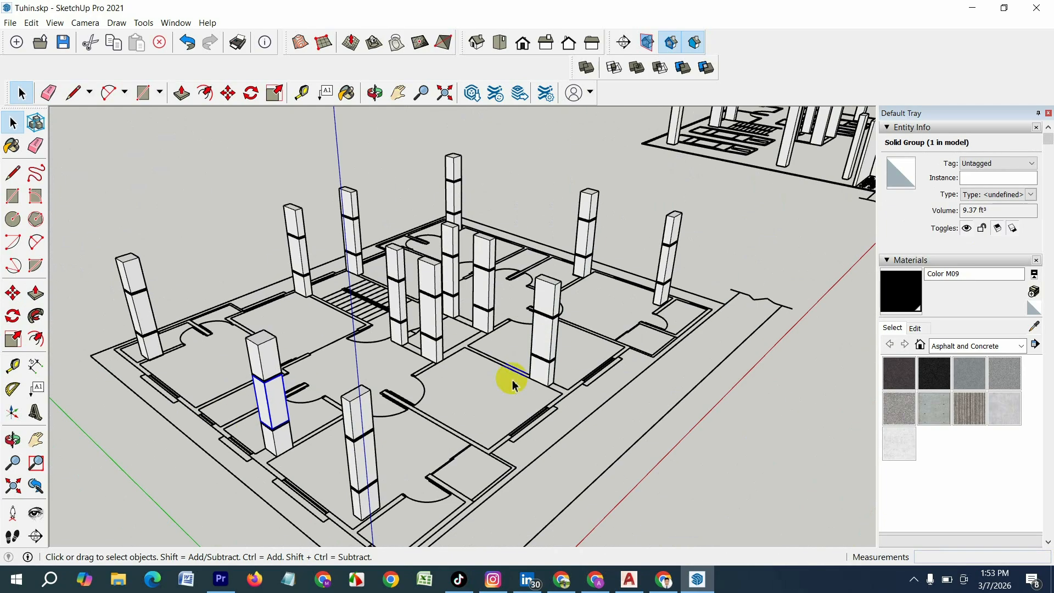
Step: Delete the next column along the outer wall and draw a 10" by 2' rectangle over its footprint on the plan
{"action": "left_click", "coordinate": [544, 332]}
{"action": "key", "text": "Delete"}
{"action": "scroll", "coordinate": [554, 388], "scroll_direction": "up", "scroll_amount": 5}
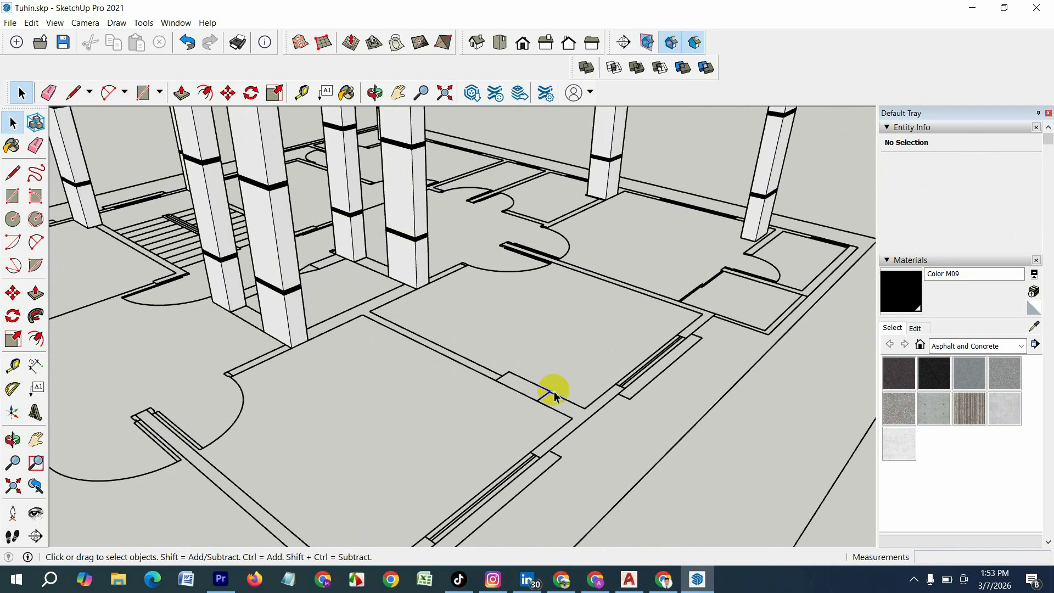
{"action": "scroll", "coordinate": [552, 393], "scroll_direction": "up", "scroll_amount": 2}
{"action": "key", "text": "r"}
{"action": "scroll", "coordinate": [494, 367], "scroll_direction": "up", "scroll_amount": 1}
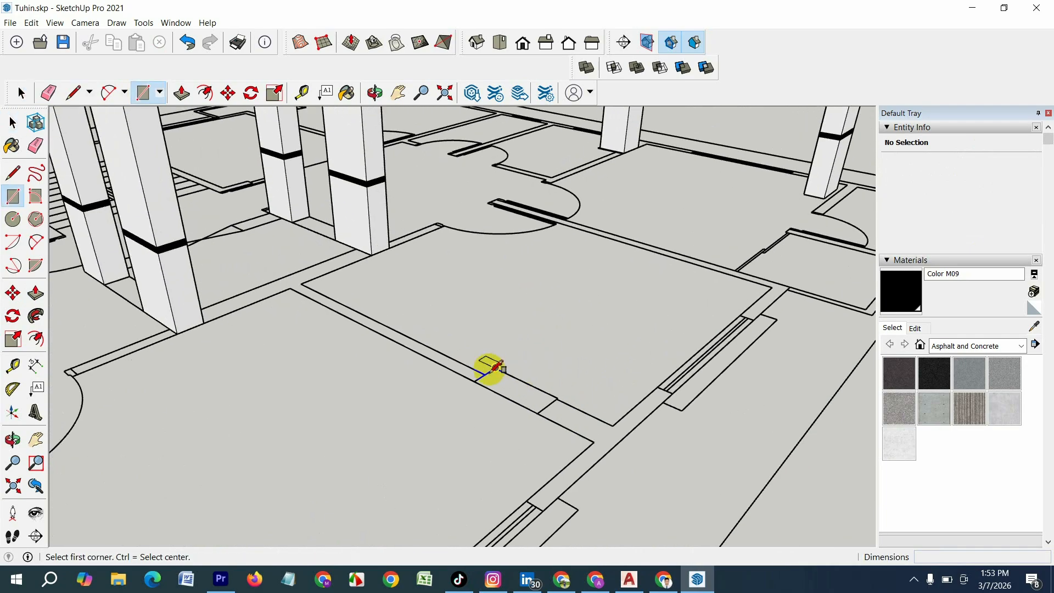
{"action": "left_click", "coordinate": [495, 367]}
{"action": "left_click", "coordinate": [538, 413]}
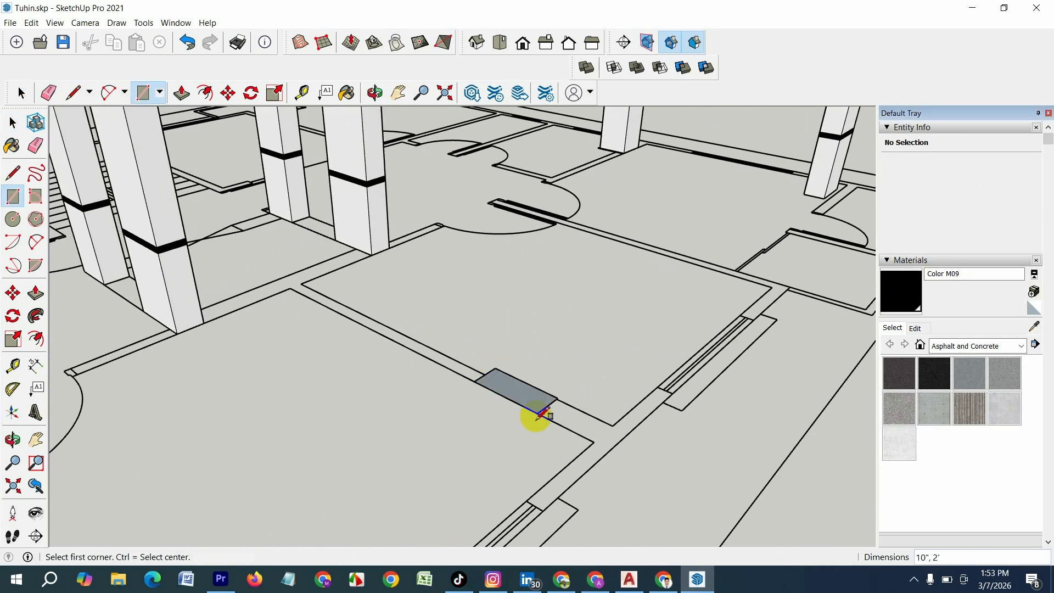
Step: Extrude the footprint rectangle 2' 6" upward and group all faces and edges of the block as the bottom column segment
{"action": "key", "text": "p"}
{"action": "left_click_drag", "start_coordinate": [532, 390], "coordinate": [536, 329]}
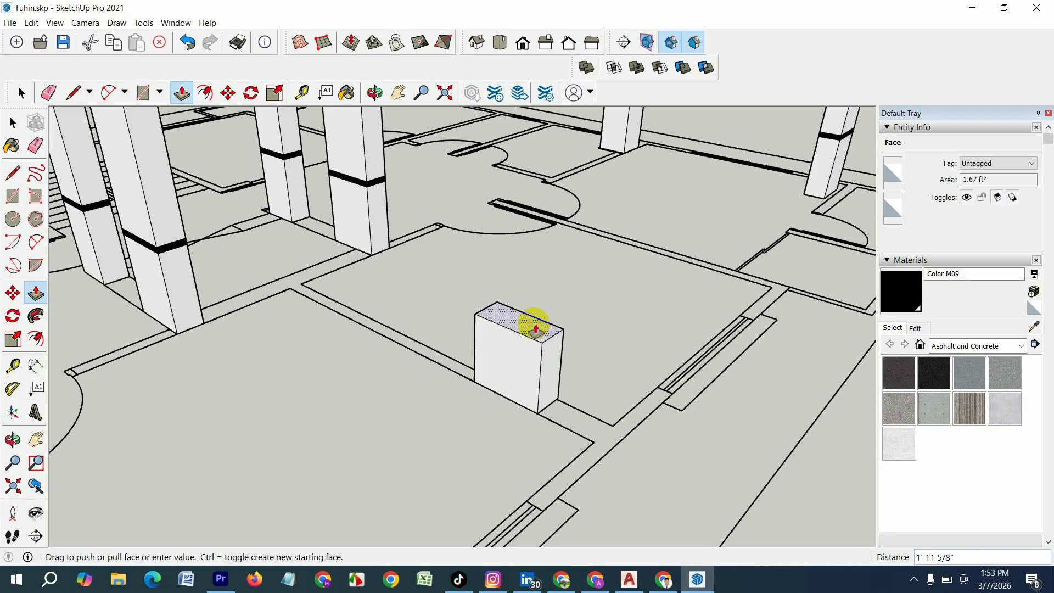
{"action": "key", "text": "Return"}
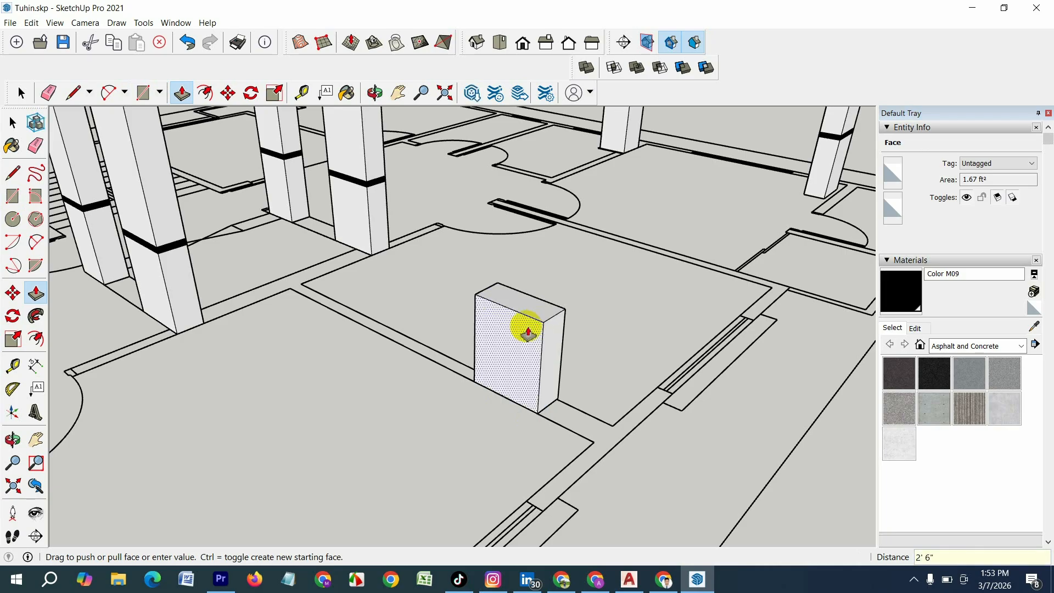
{"action": "scroll", "coordinate": [525, 334], "scroll_direction": "up", "scroll_amount": 2}
{"action": "key", "text": "space"}
{"action": "triple_click", "coordinate": [523, 340]}
{"action": "right_click", "coordinate": [524, 344]}
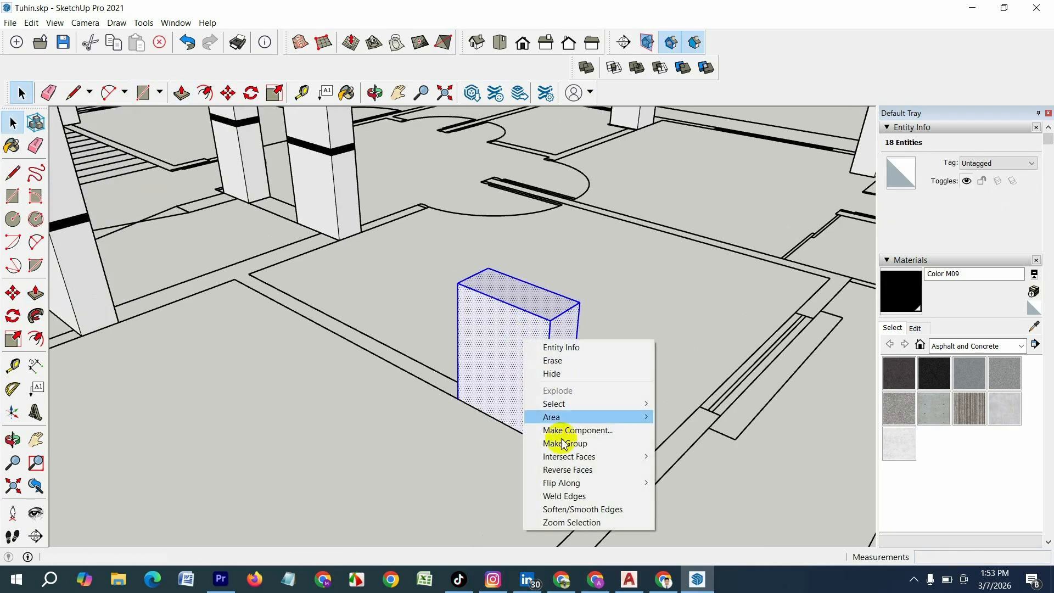
{"action": "left_click", "coordinate": [541, 440]}
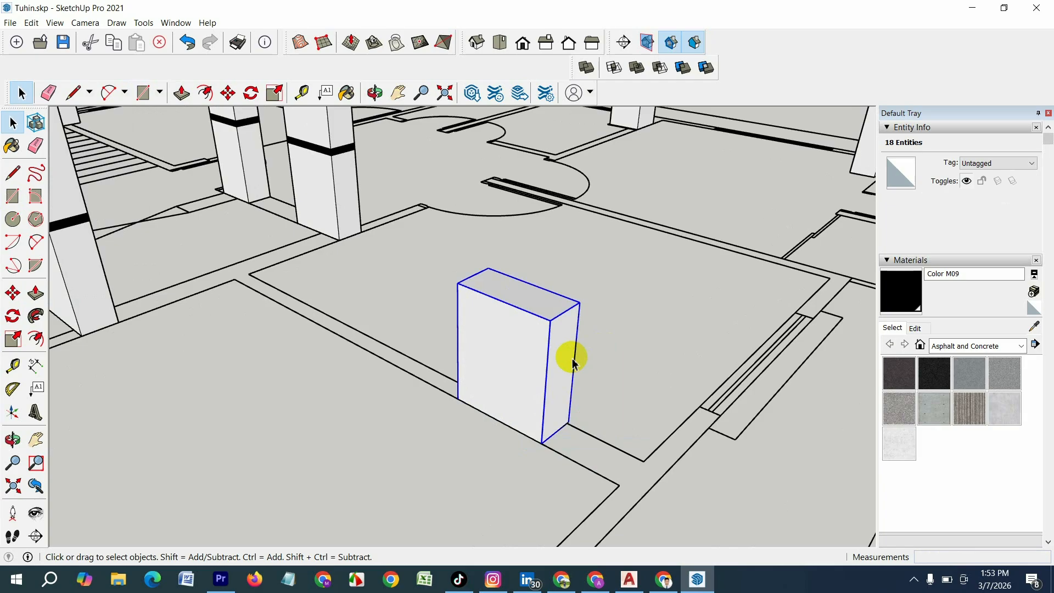
Step: Copy the bottom column segment straight up so the copy sits directly on its top
{"action": "key", "text": "m"}
{"action": "left_click", "coordinate": [543, 448]}
{"action": "key", "text": "ctrl"}
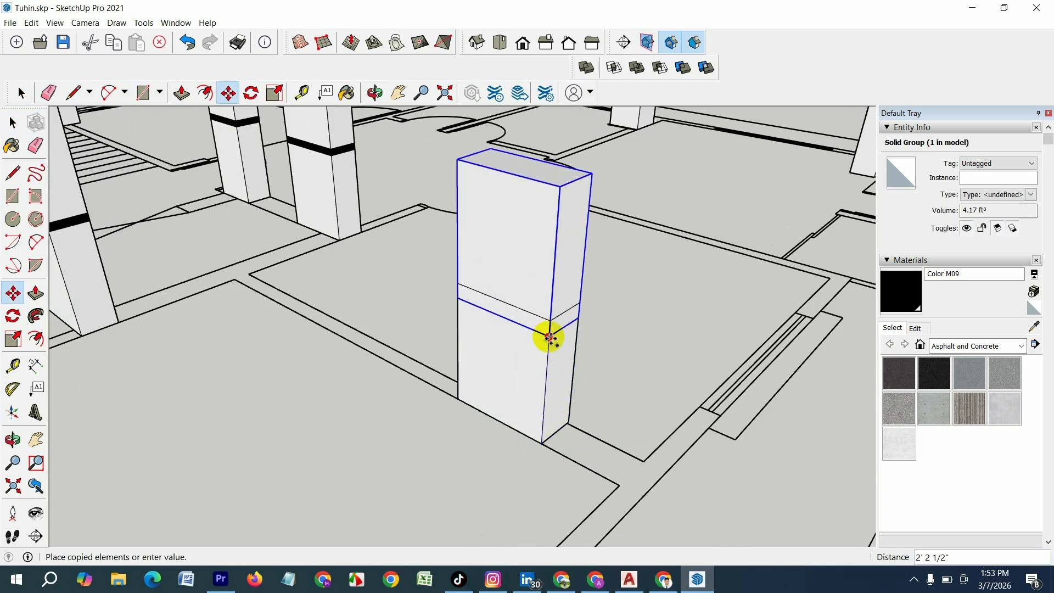
{"action": "left_click", "coordinate": [548, 319]}
{"action": "scroll", "coordinate": [540, 467], "scroll_direction": "down", "scroll_amount": 3}
{"action": "scroll", "coordinate": [549, 322], "scroll_direction": "down", "scroll_amount": 3}
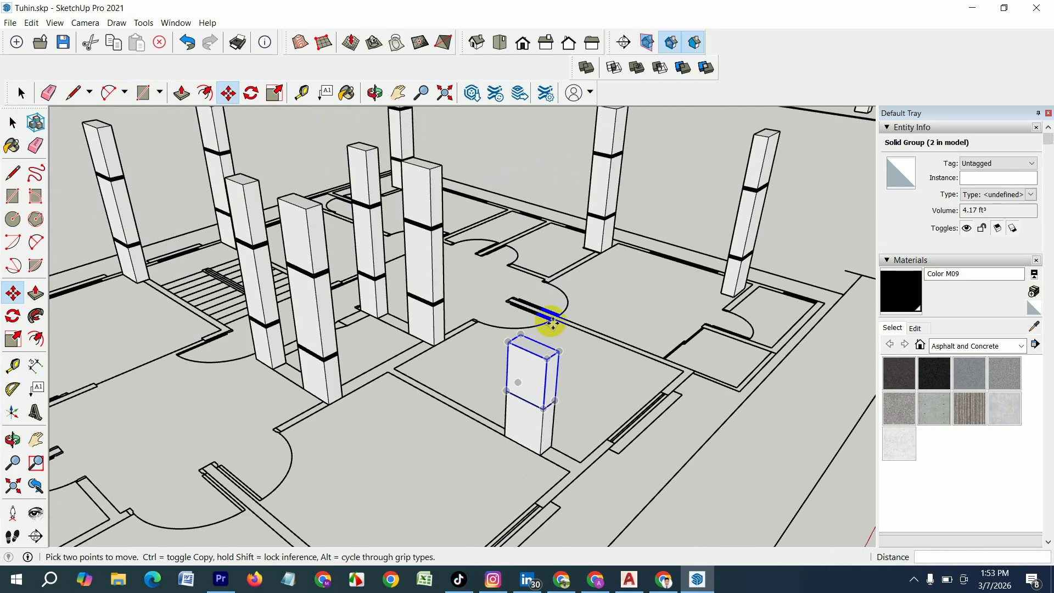
Step: Inside the copied group, push the top face down 28" to leave a thin band on the bottom segment
{"action": "scroll", "coordinate": [543, 324], "scroll_direction": "up", "scroll_amount": 6}
{"action": "key", "text": "space"}
{"action": "triple_click", "coordinate": [501, 362]}
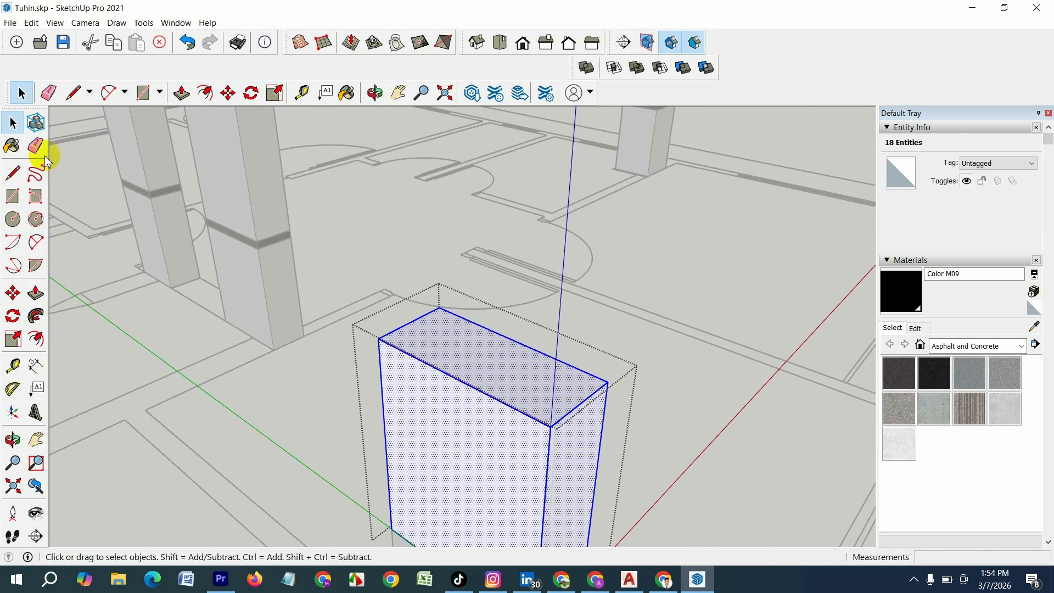
{"action": "left_click", "coordinate": [522, 377]}
{"action": "key", "text": "p"}
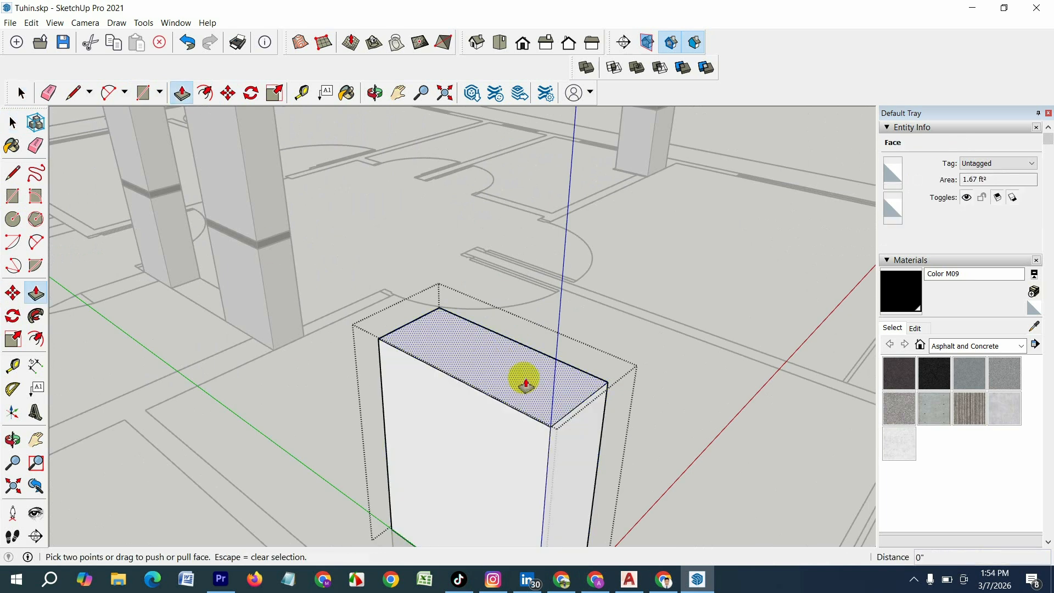
{"action": "scroll", "coordinate": [527, 343], "scroll_direction": "down", "scroll_amount": 3}
{"action": "left_click_drag", "start_coordinate": [522, 385], "coordinate": [517, 442]}
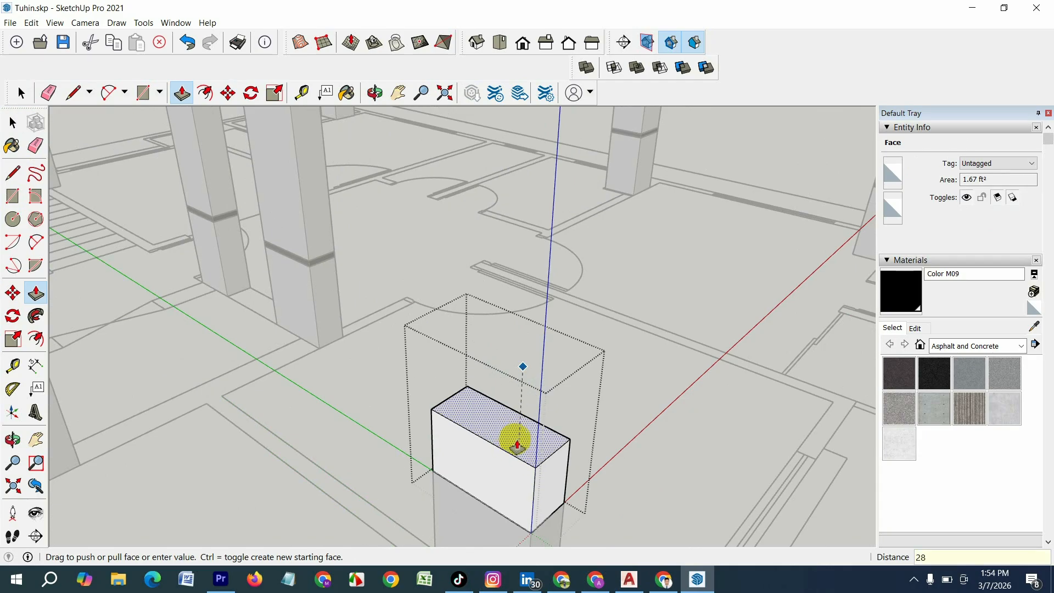
{"action": "key", "text": "Return"}
{"action": "key", "text": "space"}
{"action": "left_click", "coordinate": [640, 452]}
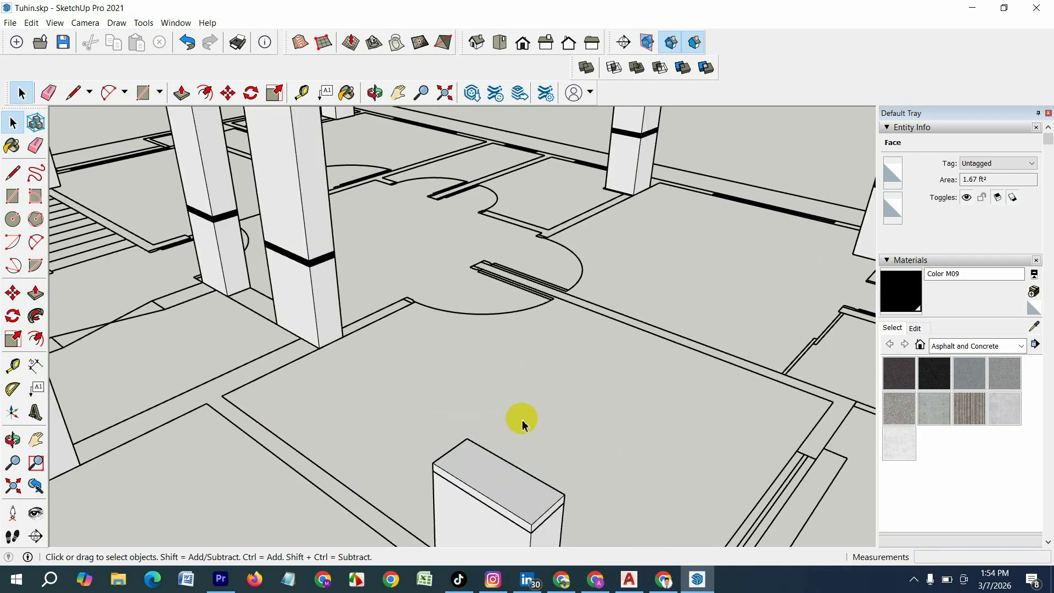
Step: Paint the thin band on top of the bottom segment black with Color M09
{"action": "scroll", "coordinate": [490, 392], "scroll_direction": "down", "scroll_amount": 2}
{"action": "left_click", "coordinate": [914, 290]}
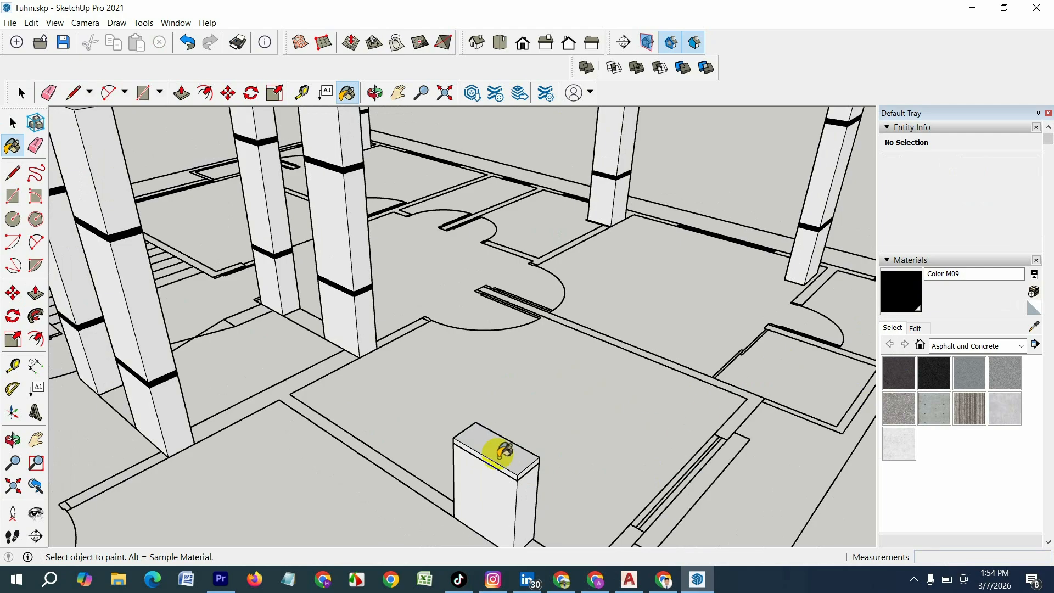
{"action": "left_click", "coordinate": [502, 453]}
{"action": "scroll", "coordinate": [461, 329], "scroll_direction": "down", "scroll_amount": 3}
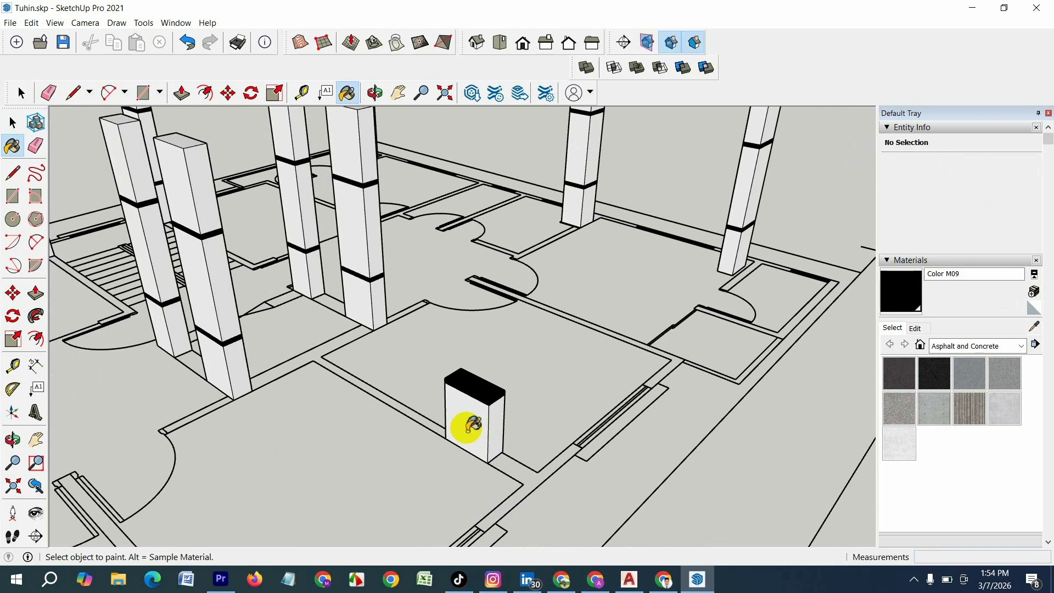
{"action": "left_click", "coordinate": [12, 122]}
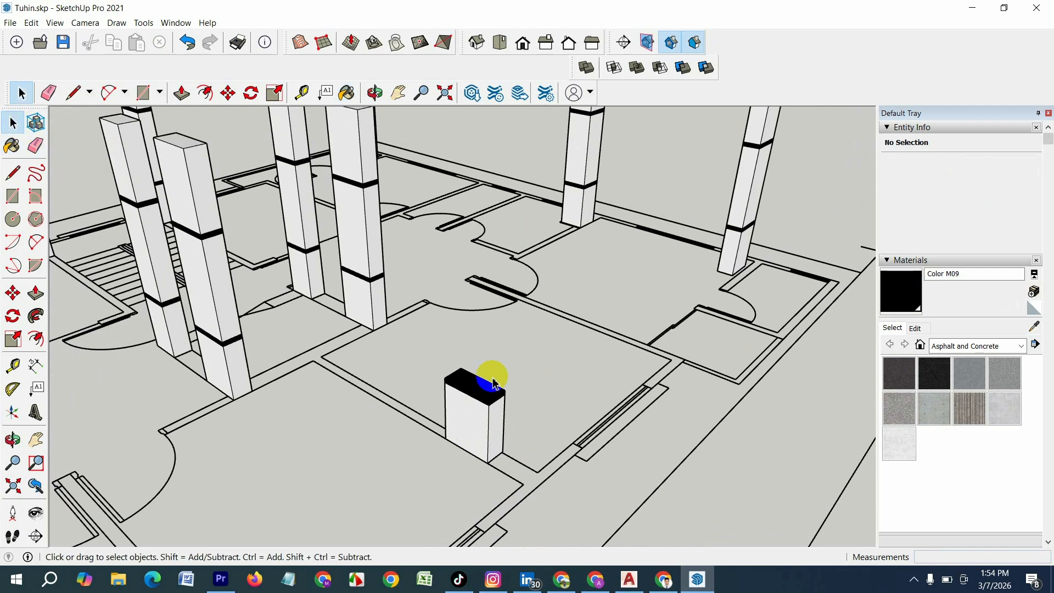
Step: Copy the bottom column segment straight up onto the top of the black band
{"action": "left_click", "coordinate": [477, 430]}
{"action": "key", "text": "m"}
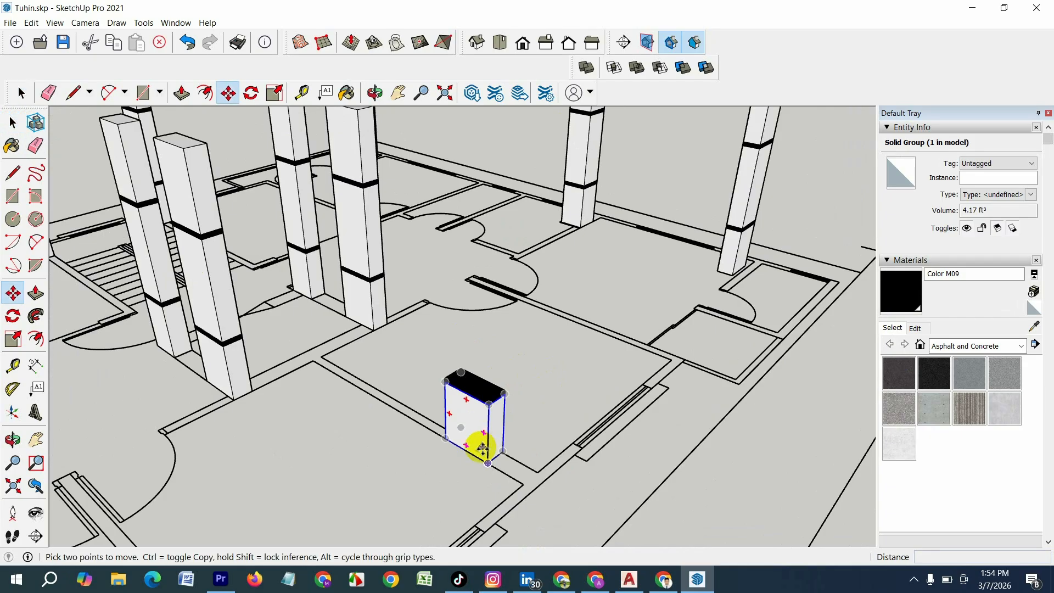
{"action": "left_click", "coordinate": [487, 465]}
{"action": "key", "text": "ctrl"}
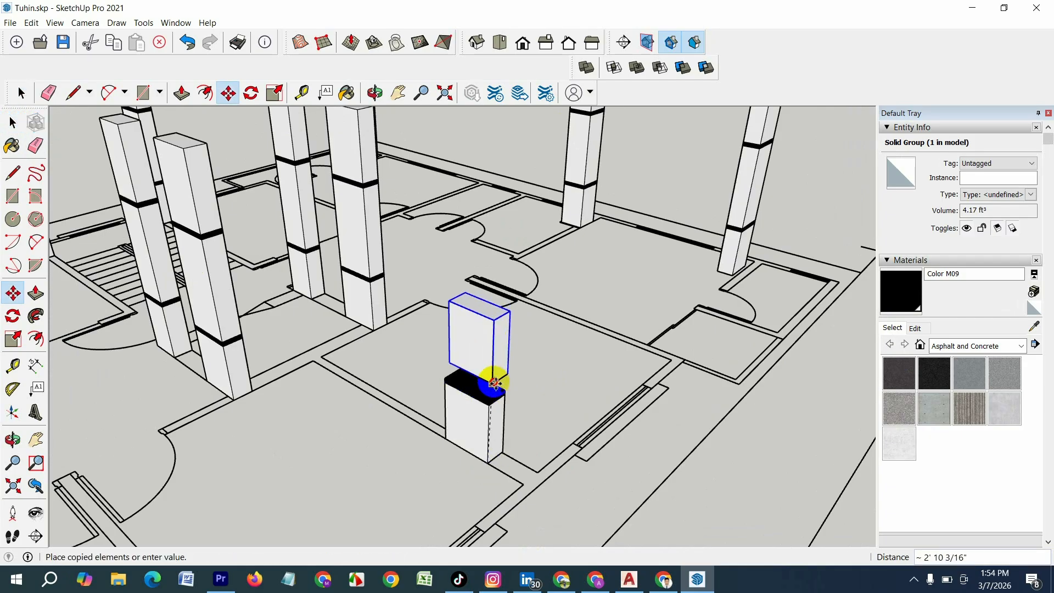
{"action": "left_click", "coordinate": [490, 400]}
Step: Inside the copied segment's group, extend the top face upward by 20" to form the middle column segment
{"action": "scroll", "coordinate": [513, 278], "scroll_direction": "up", "scroll_amount": 3}
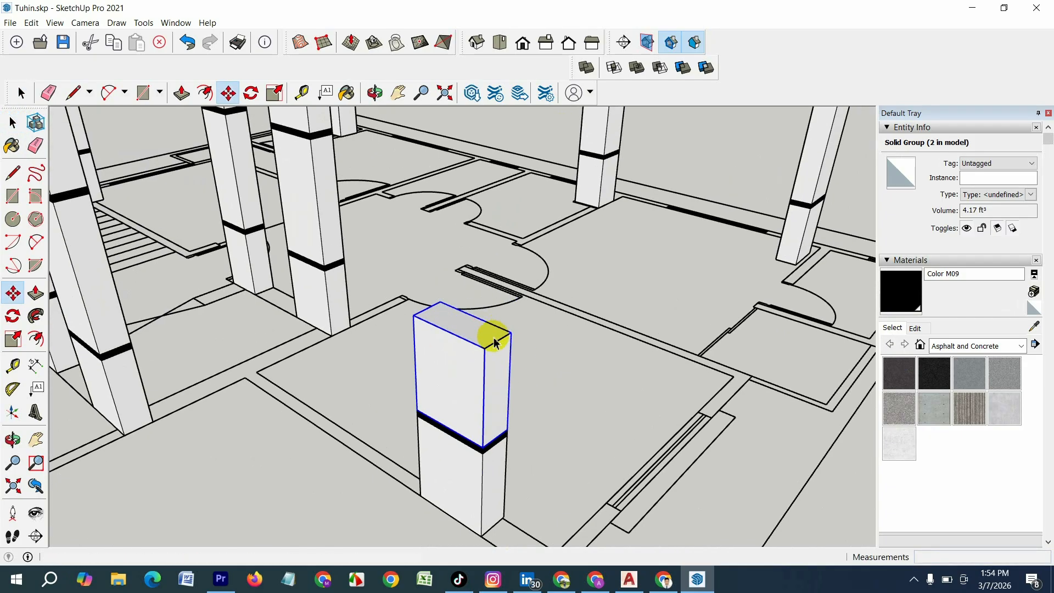
{"action": "key", "text": "space"}
{"action": "double_click", "coordinate": [482, 338]}
{"action": "left_click", "coordinate": [478, 329]}
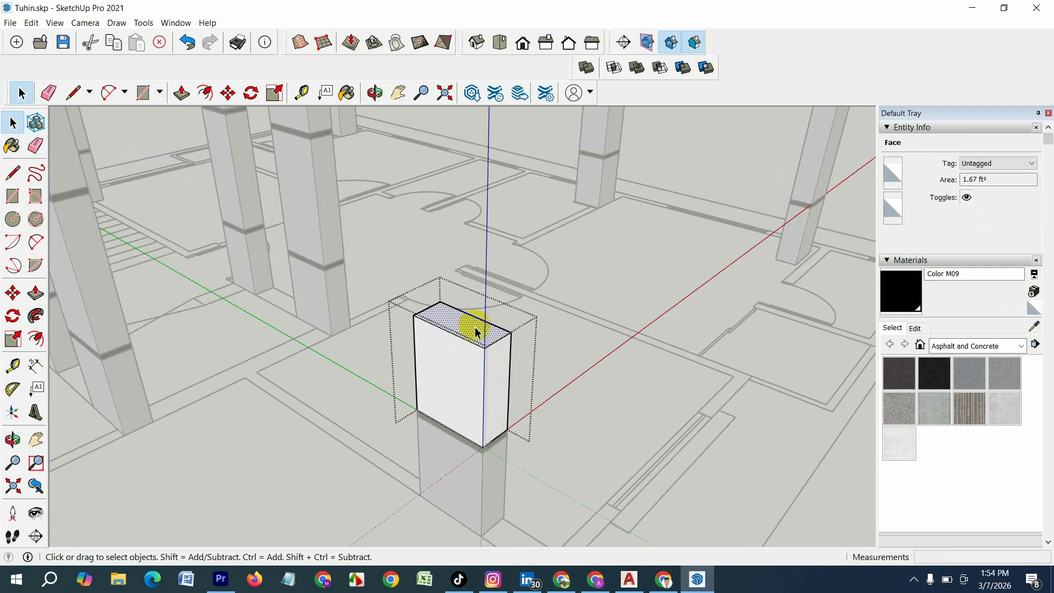
{"action": "key", "text": "p"}
{"action": "left_click", "coordinate": [476, 331]}
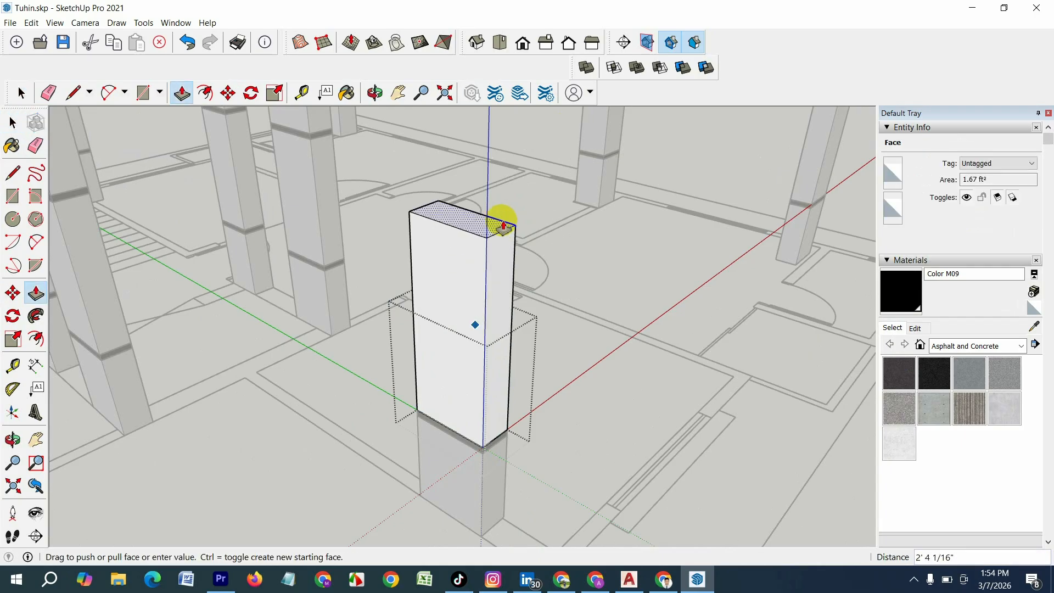
{"action": "type", "text": "20"}
{"action": "key", "text": "Return"}
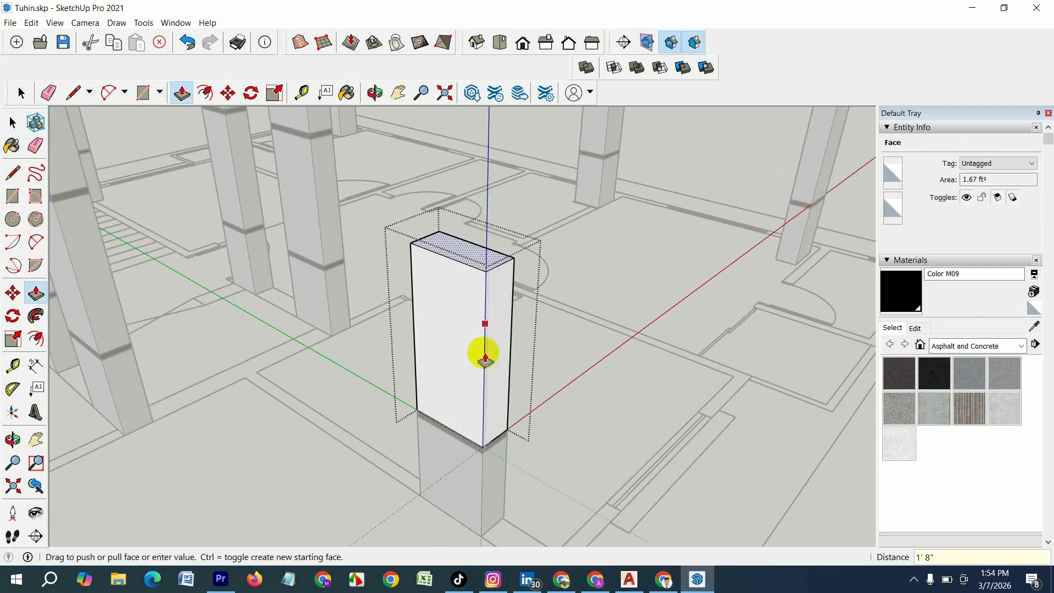
{"action": "left_click", "coordinate": [13, 121]}
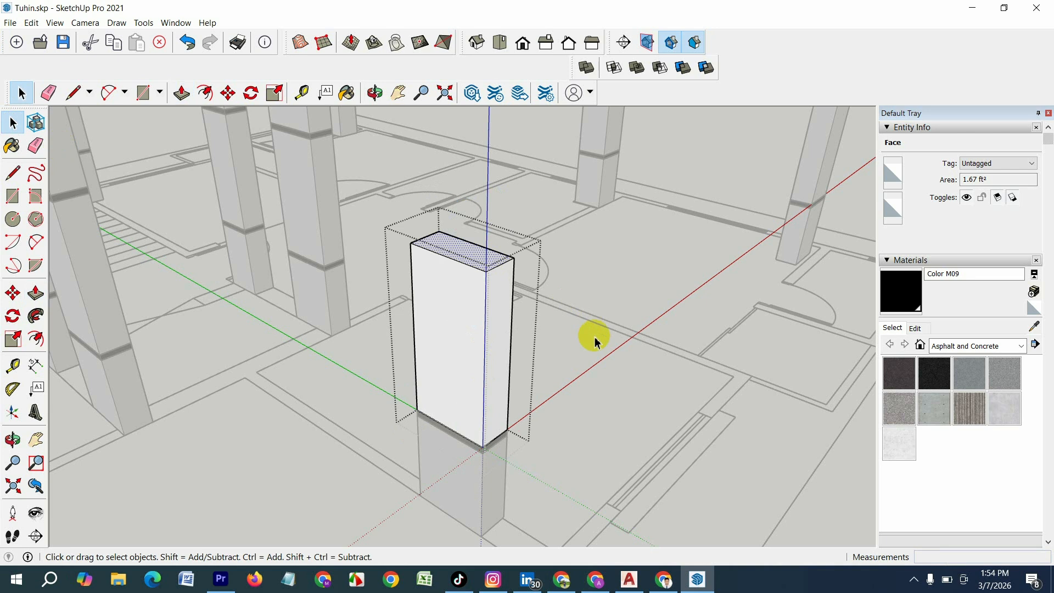
{"action": "left_click", "coordinate": [596, 405]}
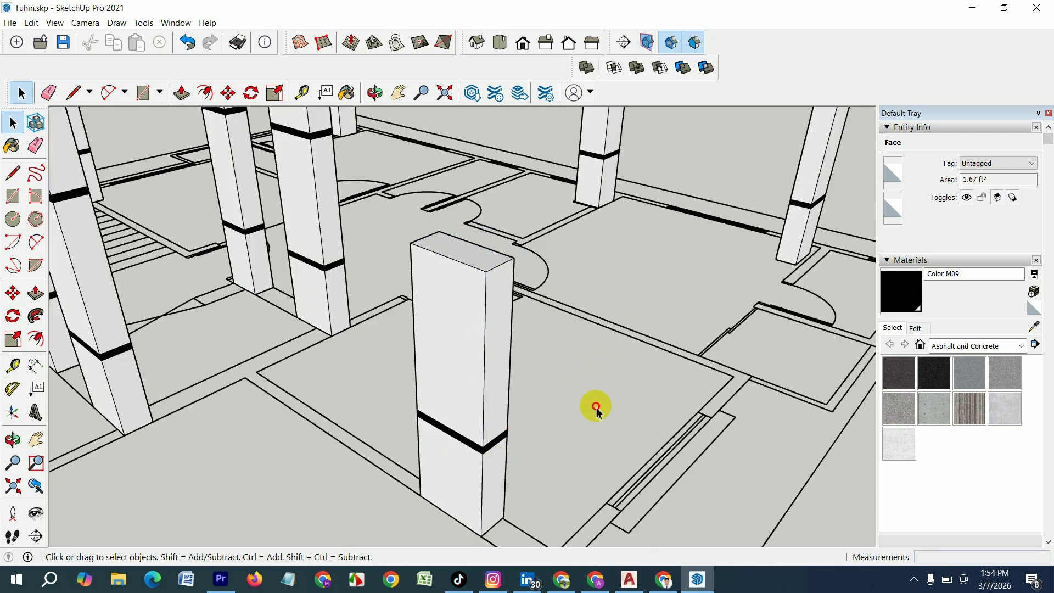
Step: Copy the black band 4' 4" straight up onto the top of this column's middle segment
{"action": "left_click", "coordinate": [486, 456]}
{"action": "key", "text": "m"}
{"action": "key", "text": "ctrl"}
{"action": "left_click", "coordinate": [483, 457]}
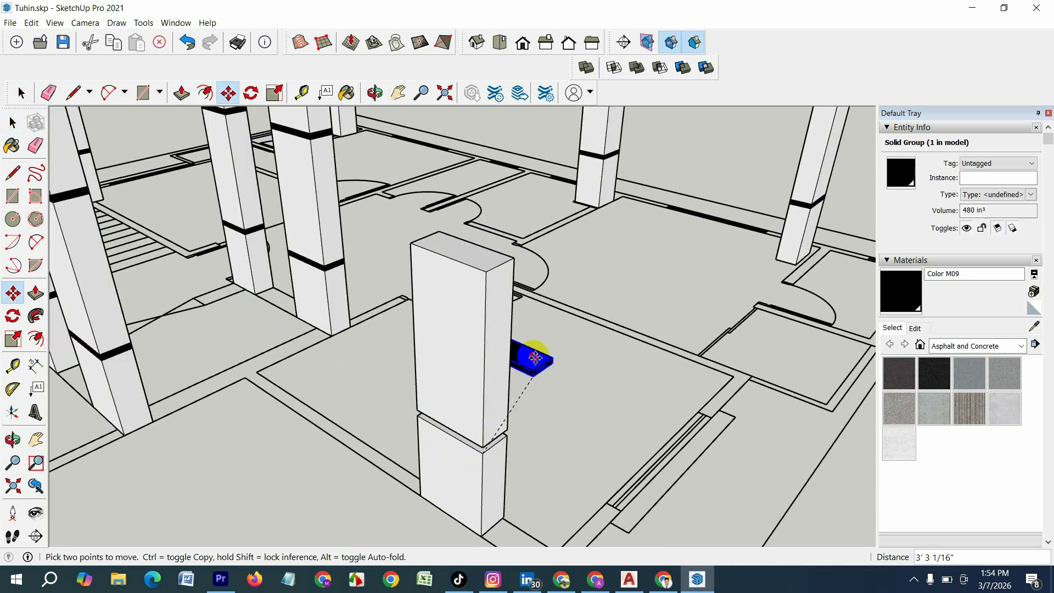
{"action": "left_click", "coordinate": [486, 274]}
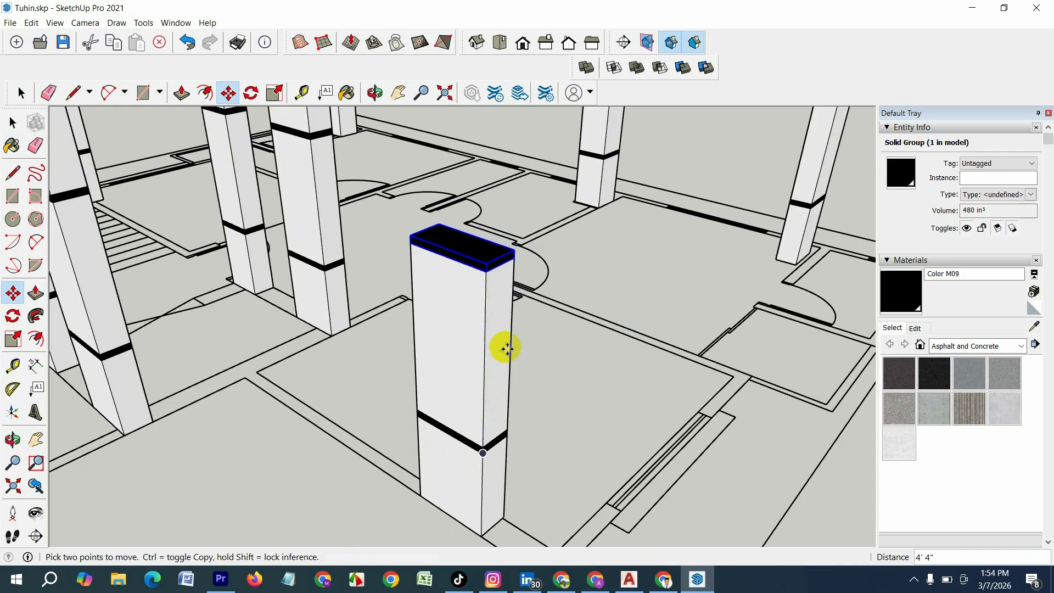
Step: Copy the bottom column segment 7' straight up onto the upper black band as the top segment
{"action": "left_click", "coordinate": [12, 124]}
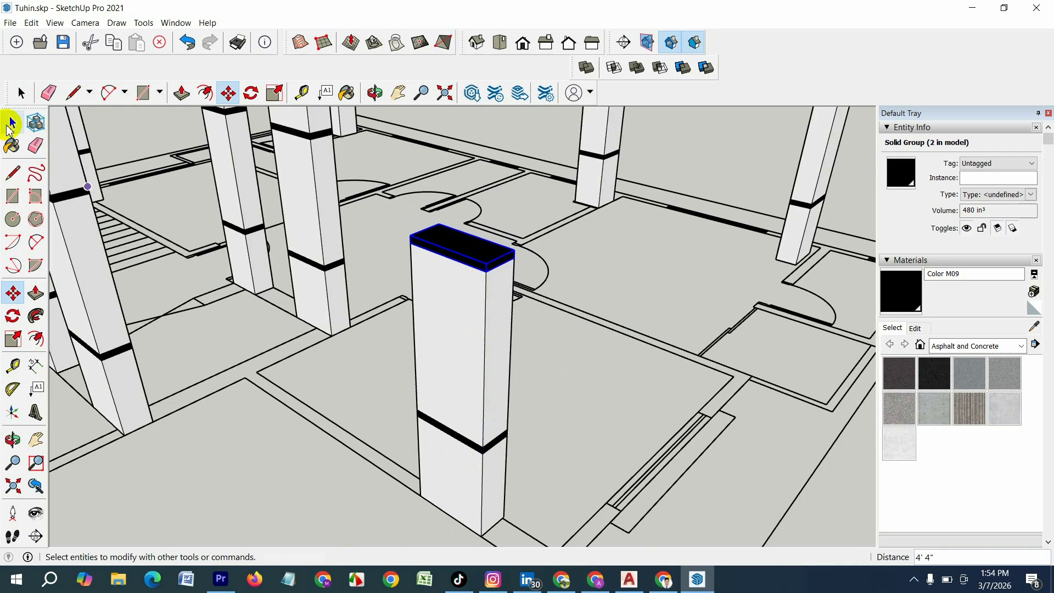
{"action": "left_click", "coordinate": [484, 491]}
{"action": "key", "text": "m"}
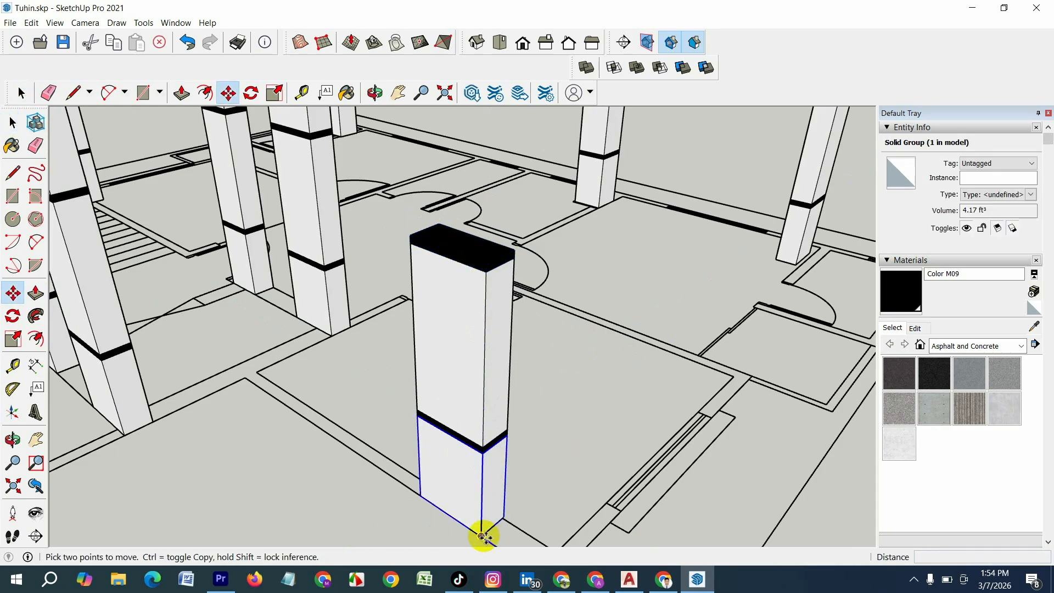
{"action": "left_click", "coordinate": [481, 535]}
{"action": "key", "text": "ctrl"}
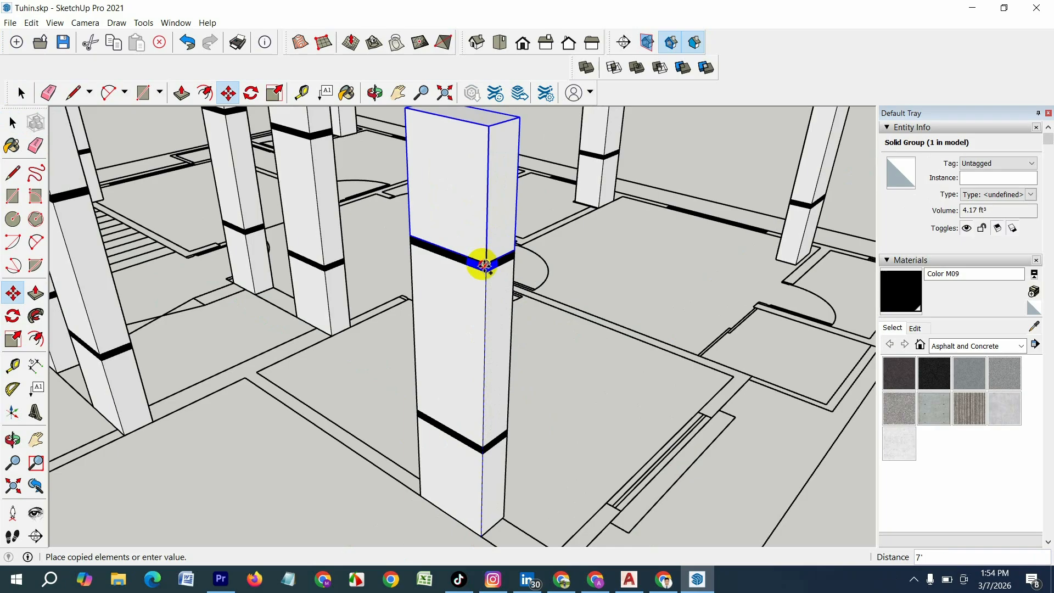
{"action": "left_click", "coordinate": [483, 265]}
{"action": "scroll", "coordinate": [468, 499], "scroll_direction": "down", "scroll_amount": 3}
{"action": "scroll", "coordinate": [494, 249], "scroll_direction": "up", "scroll_amount": 1}
{"action": "scroll", "coordinate": [495, 250], "scroll_direction": "up", "scroll_amount": 2}
{"action": "key", "text": "space"}
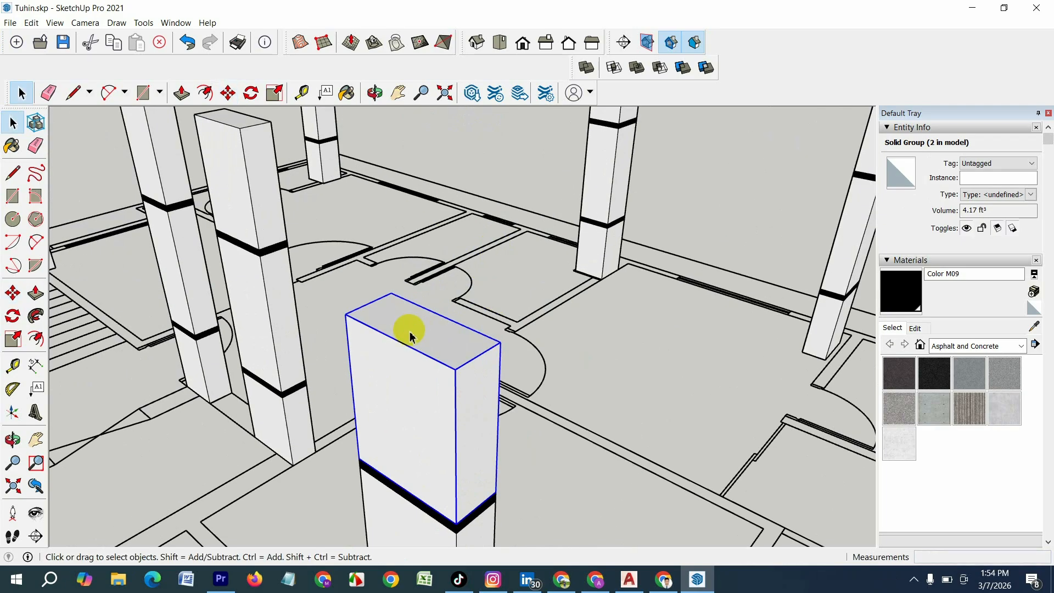
Step: Inside the top column segment's group, push the top face down by 6" and close the group
{"action": "double_click", "coordinate": [411, 335]}
{"action": "key", "text": "p"}
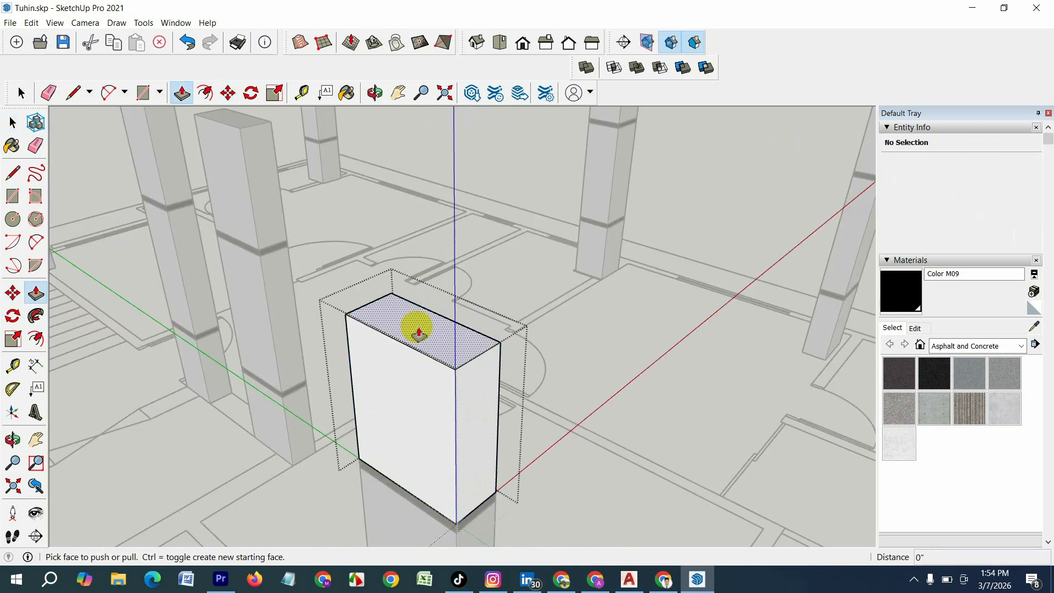
{"action": "left_click", "coordinate": [412, 336]}
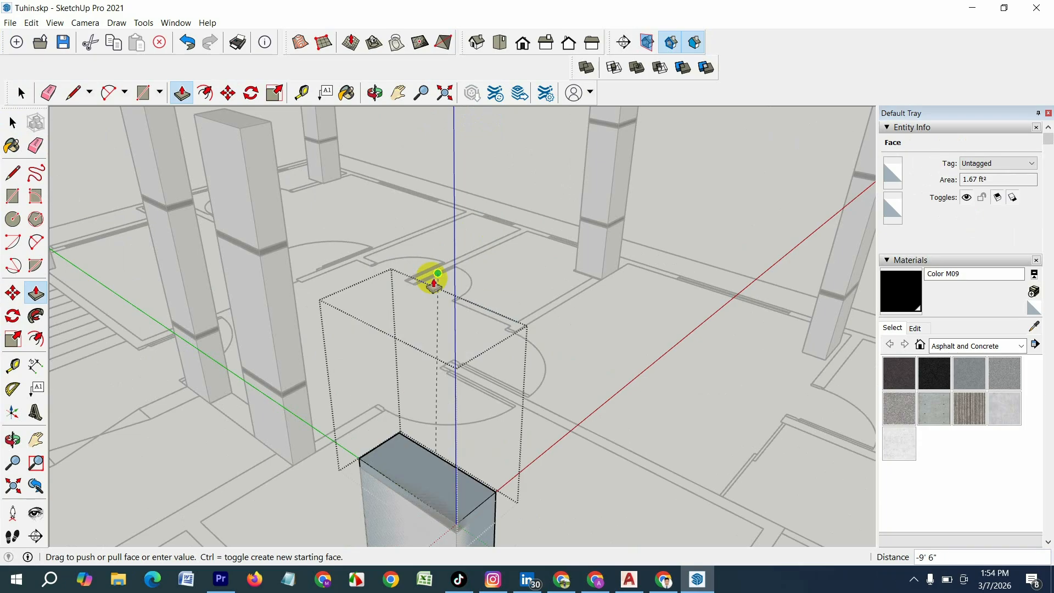
{"action": "type", "text": "6"}
{"action": "key", "text": "Return"}
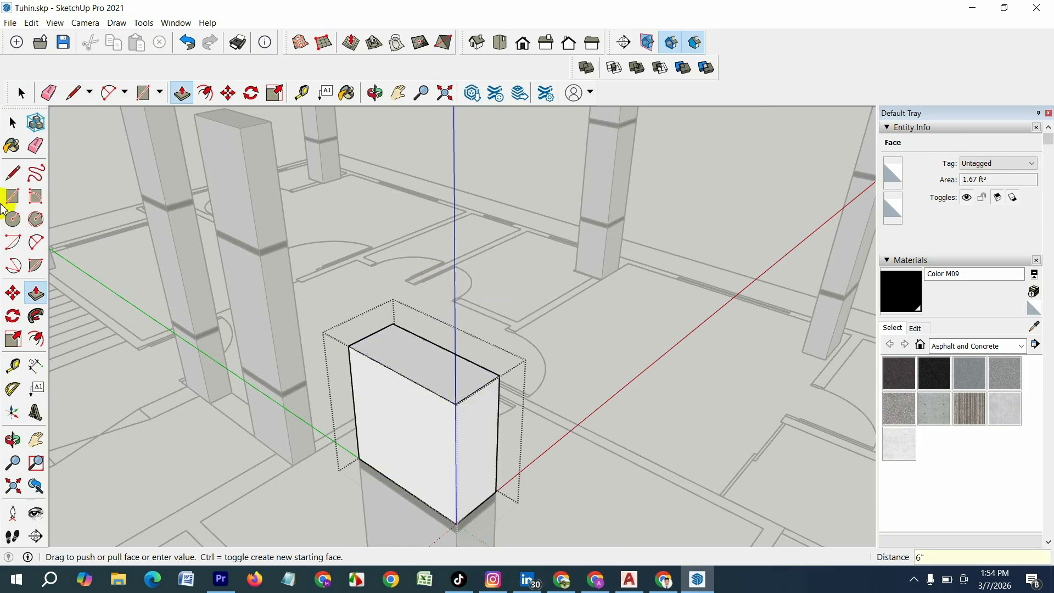
{"action": "left_click", "coordinate": [13, 122]}
{"action": "scroll", "coordinate": [435, 266], "scroll_direction": "down", "scroll_amount": 4}
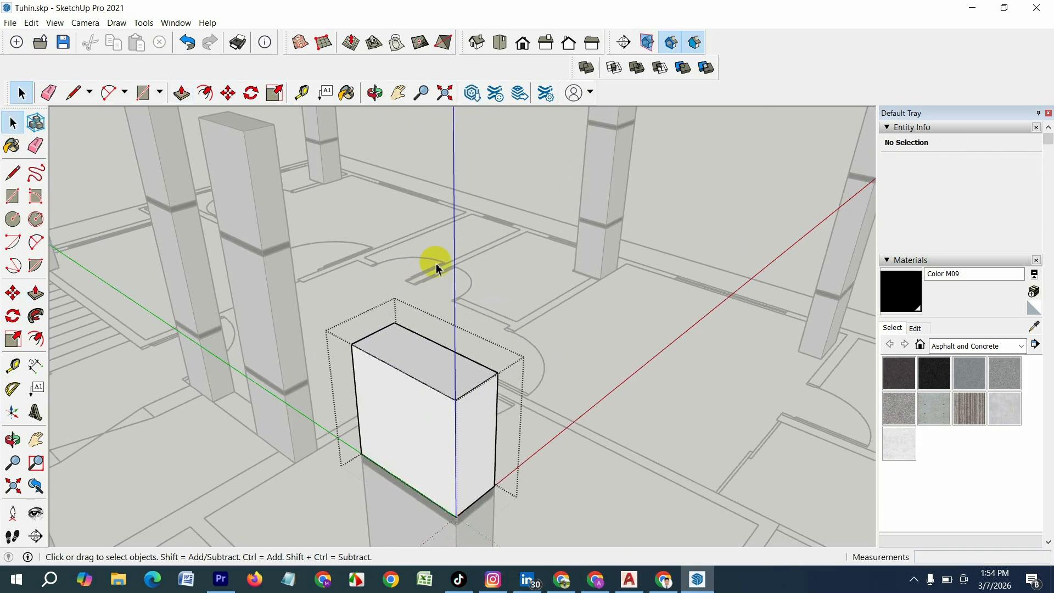
{"action": "left_click", "coordinate": [497, 428]}
{"action": "scroll", "coordinate": [498, 254], "scroll_direction": "down", "scroll_amount": 4}
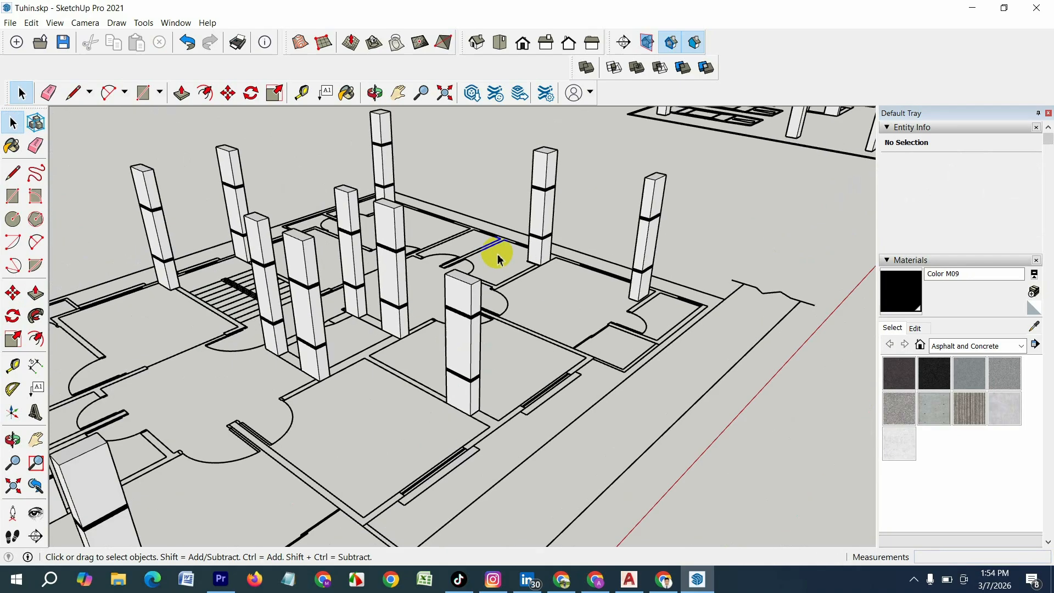
Step: Inside the top segment's group, raise the top face by 1' to the height of the corner column's top
{"action": "scroll", "coordinate": [473, 439], "scroll_direction": "up", "scroll_amount": 3}
{"action": "left_click", "coordinate": [487, 340]}
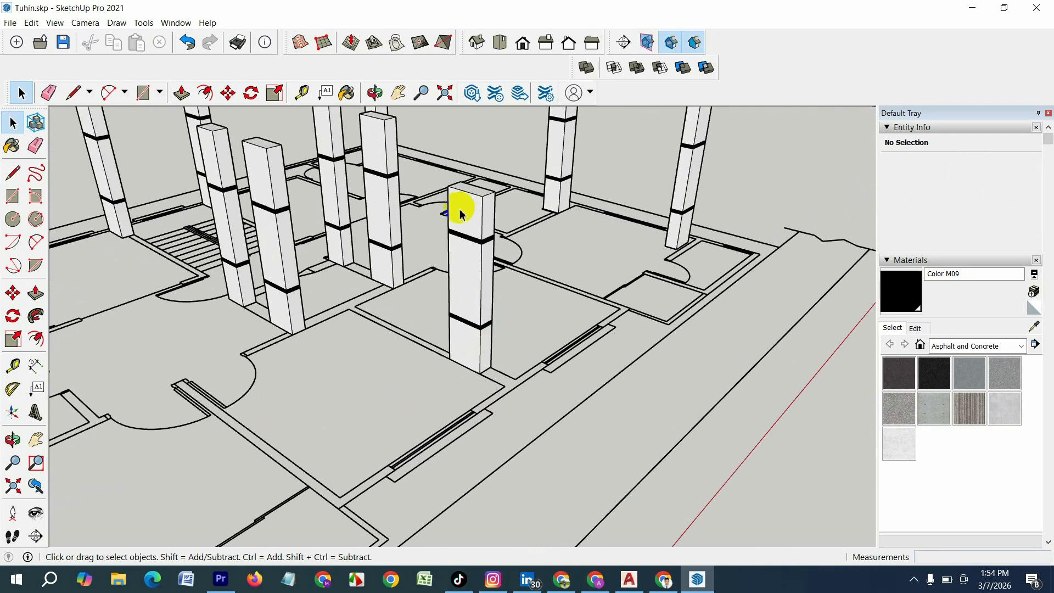
{"action": "scroll", "coordinate": [467, 210], "scroll_direction": "up", "scroll_amount": 1}
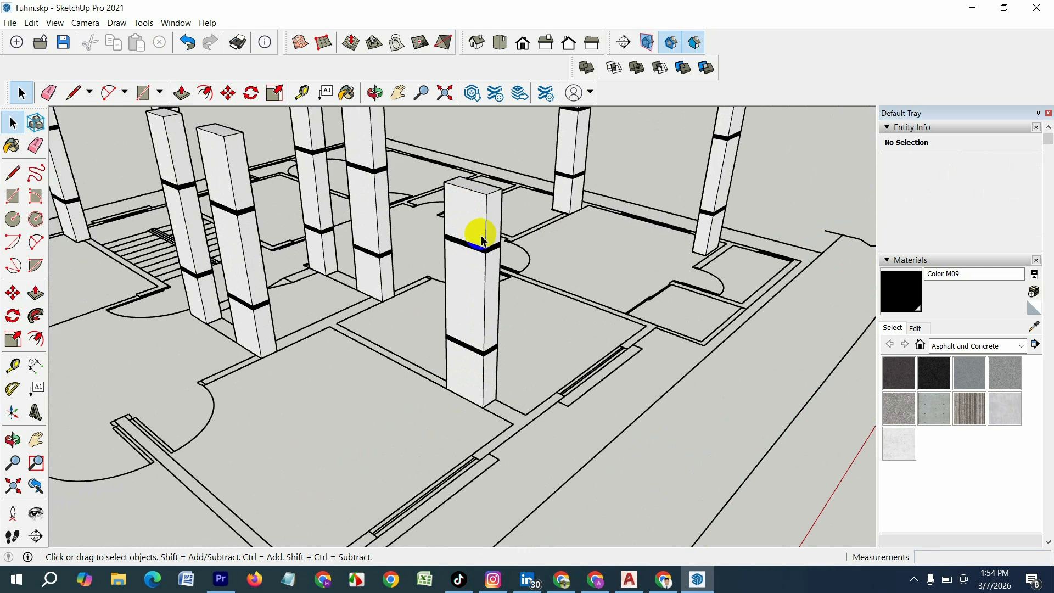
{"action": "left_click", "coordinate": [487, 195]}
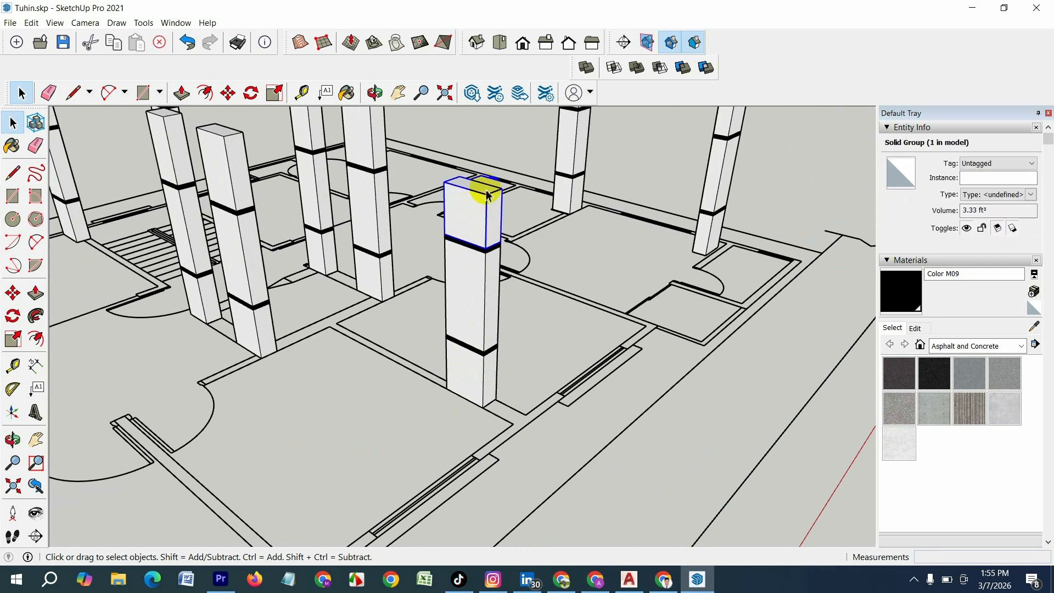
{"action": "scroll", "coordinate": [499, 176], "scroll_direction": "up", "scroll_amount": 1}
{"action": "scroll", "coordinate": [454, 219], "scroll_direction": "down", "scroll_amount": 1}
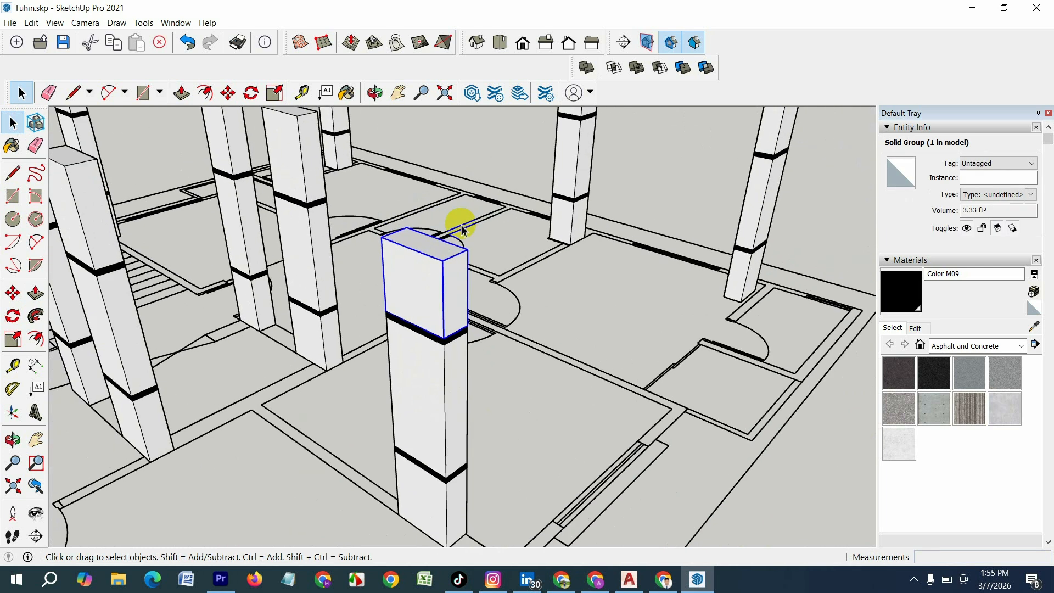
{"action": "scroll", "coordinate": [453, 232], "scroll_direction": "up", "scroll_amount": 1}
{"action": "scroll", "coordinate": [431, 332], "scroll_direction": "down", "scroll_amount": 3}
{"action": "scroll", "coordinate": [423, 379], "scroll_direction": "up", "scroll_amount": 1}
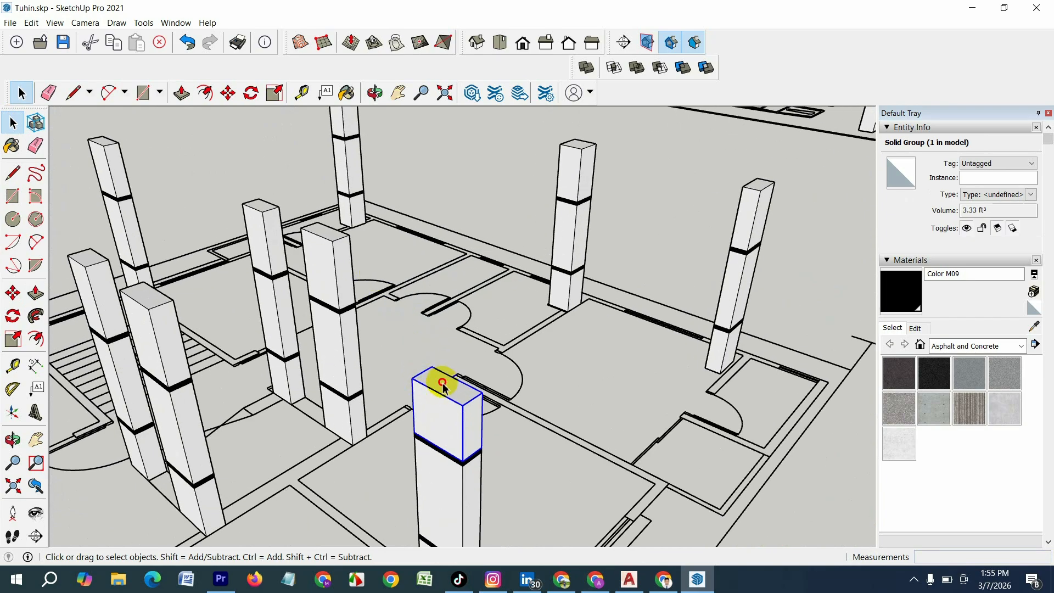
{"action": "double_click", "coordinate": [444, 386]}
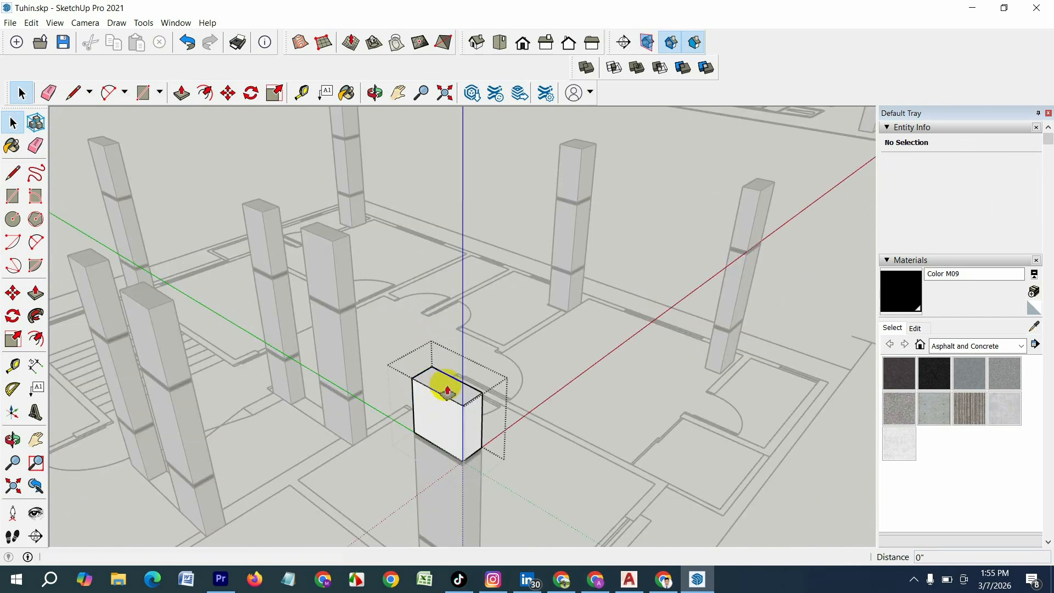
{"action": "key", "text": "p"}
{"action": "left_click", "coordinate": [448, 391]}
{"action": "scroll", "coordinate": [447, 391], "scroll_direction": "down", "scroll_amount": 1}
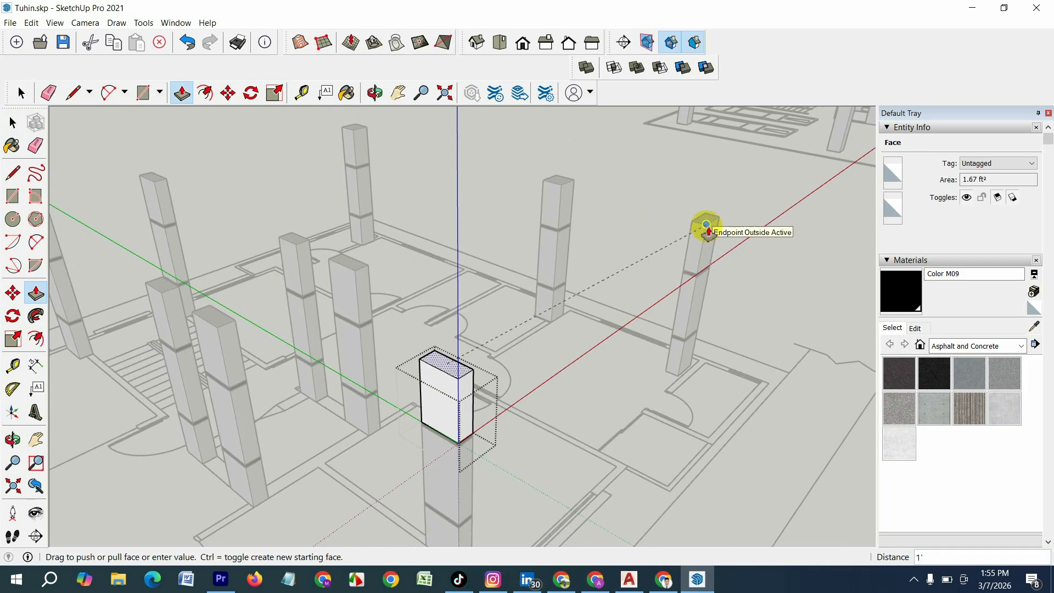
{"action": "left_click", "coordinate": [14, 125]}
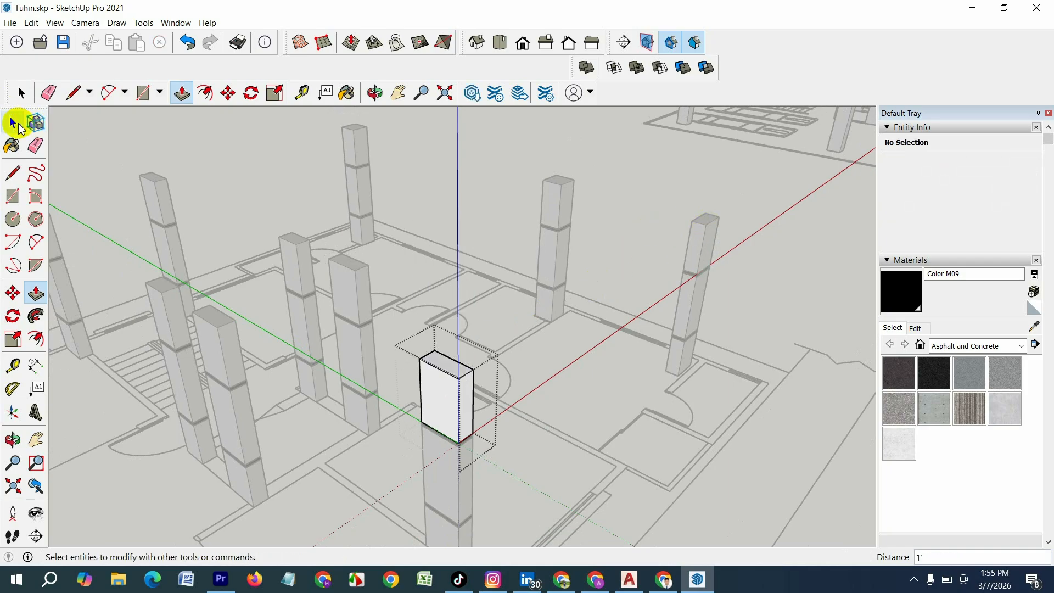